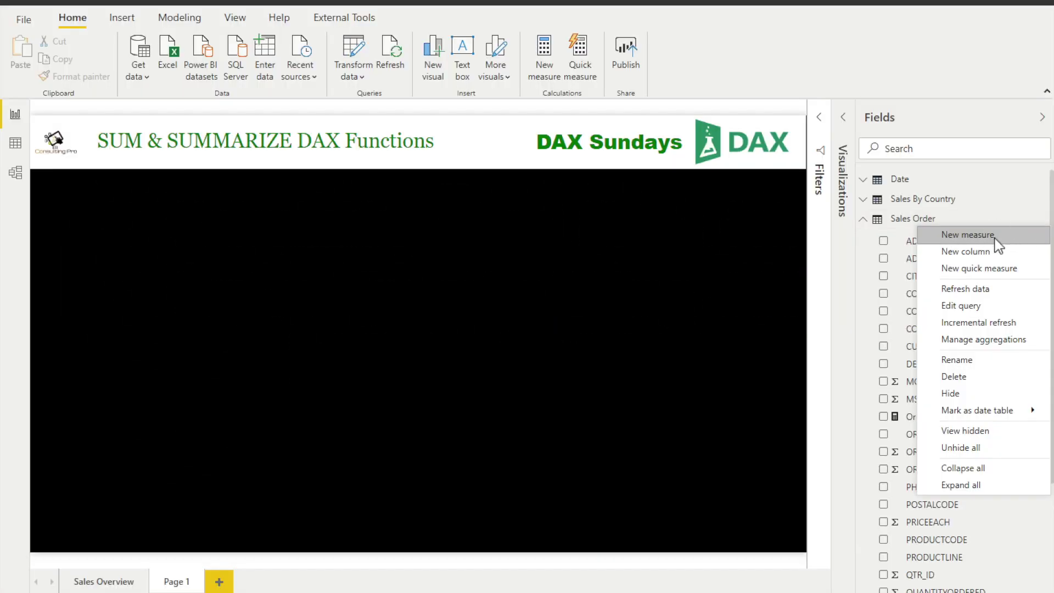
Create a measure in the Sales Order table: Sales Total = SUM('Sales Order'[SALES]).
left_click(967, 235)
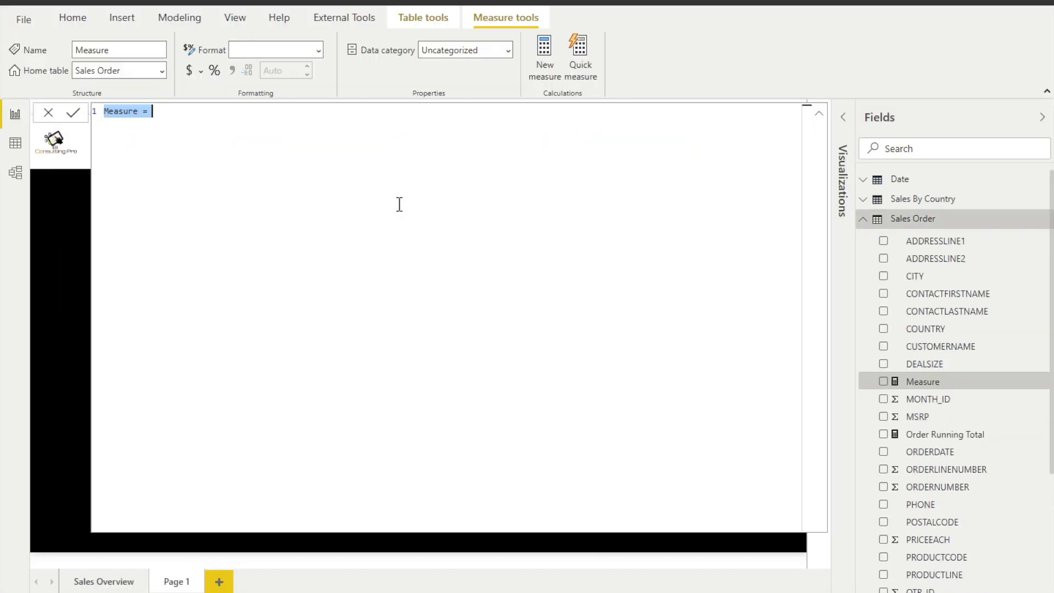
type("Sale")
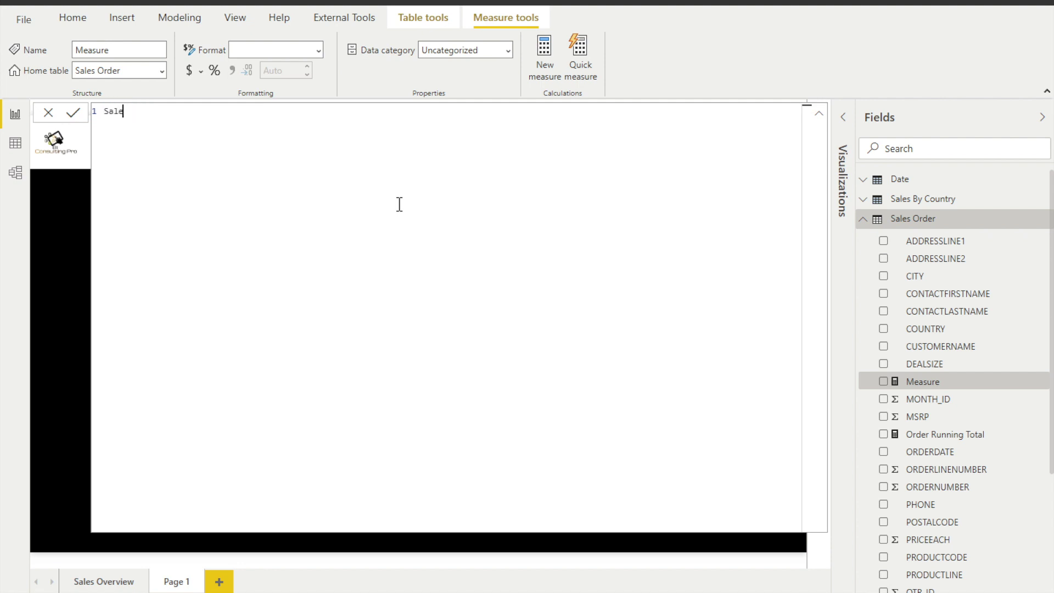
type("s Total = SUM")
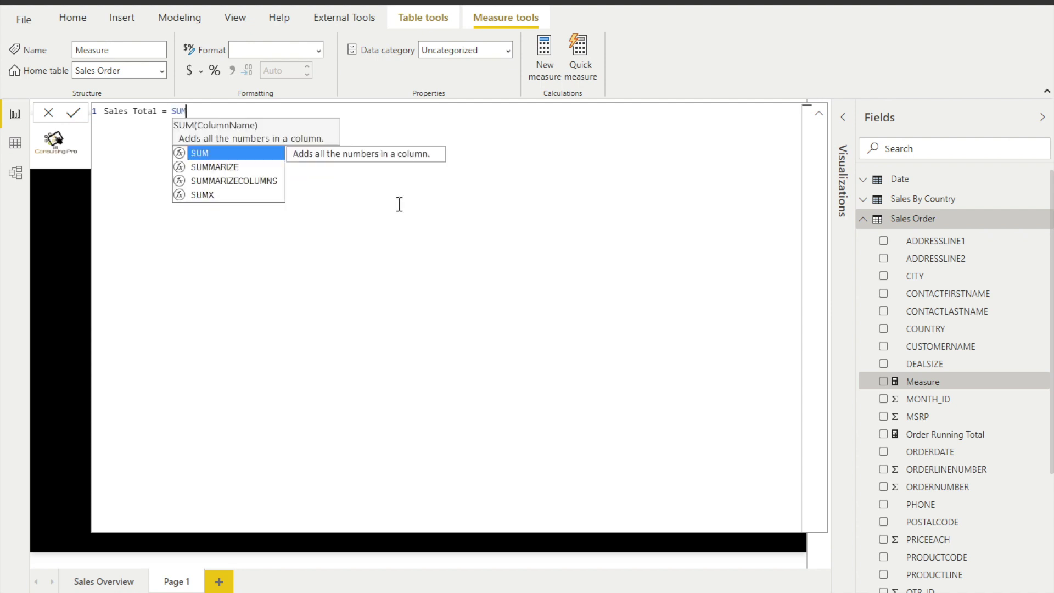
type("(sales")
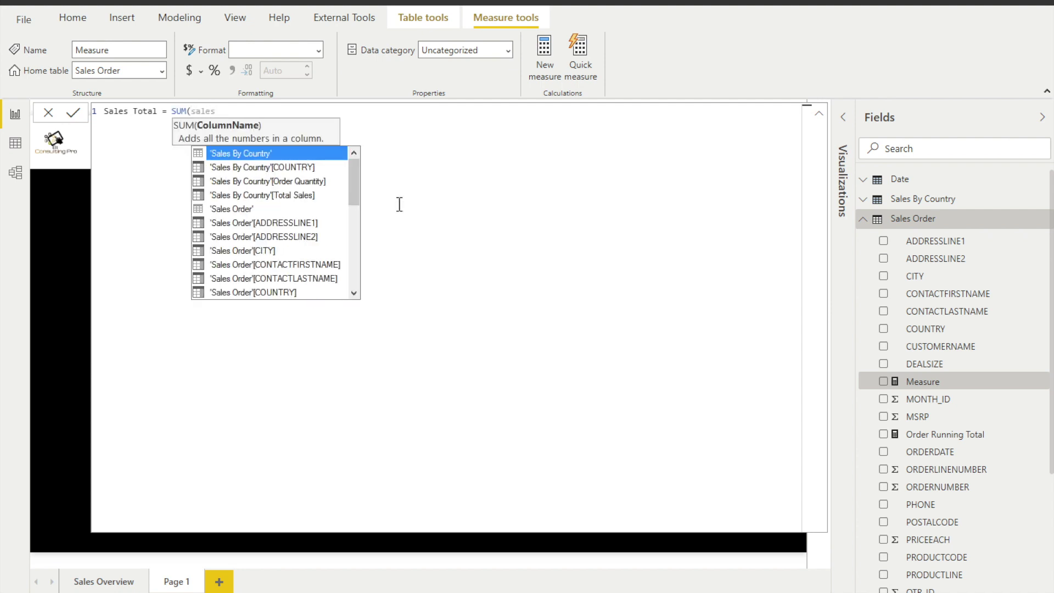
scroll(291, 242, "down", 6)
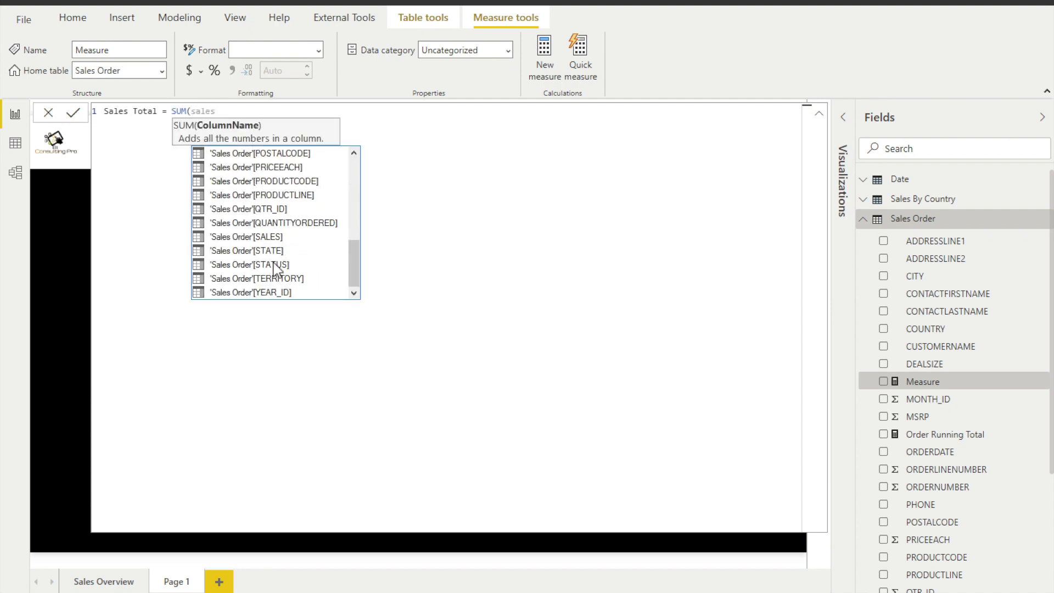
left_click(276, 237)
type(")")
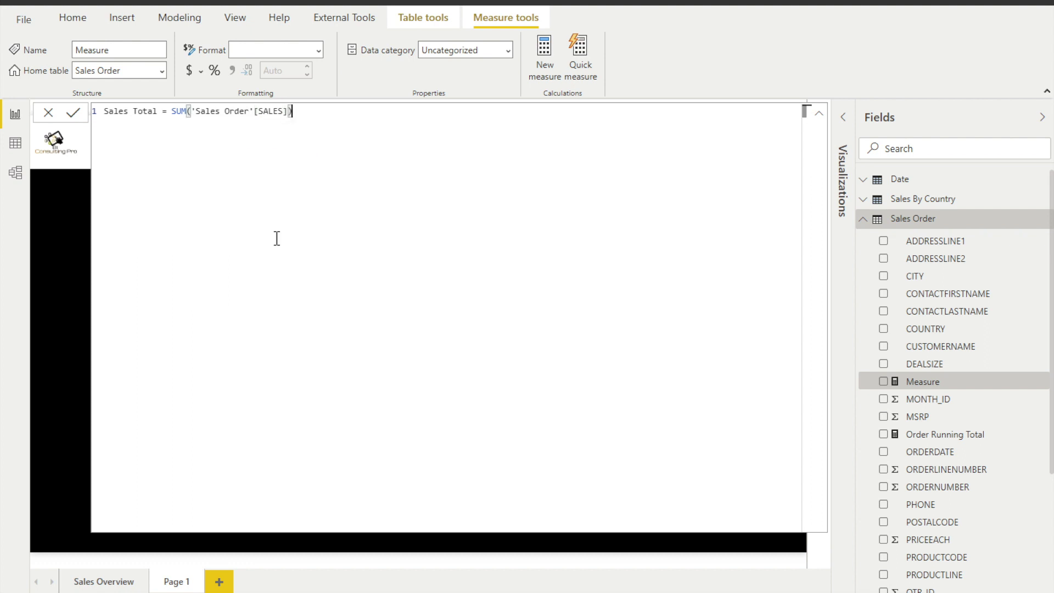
key("Return")
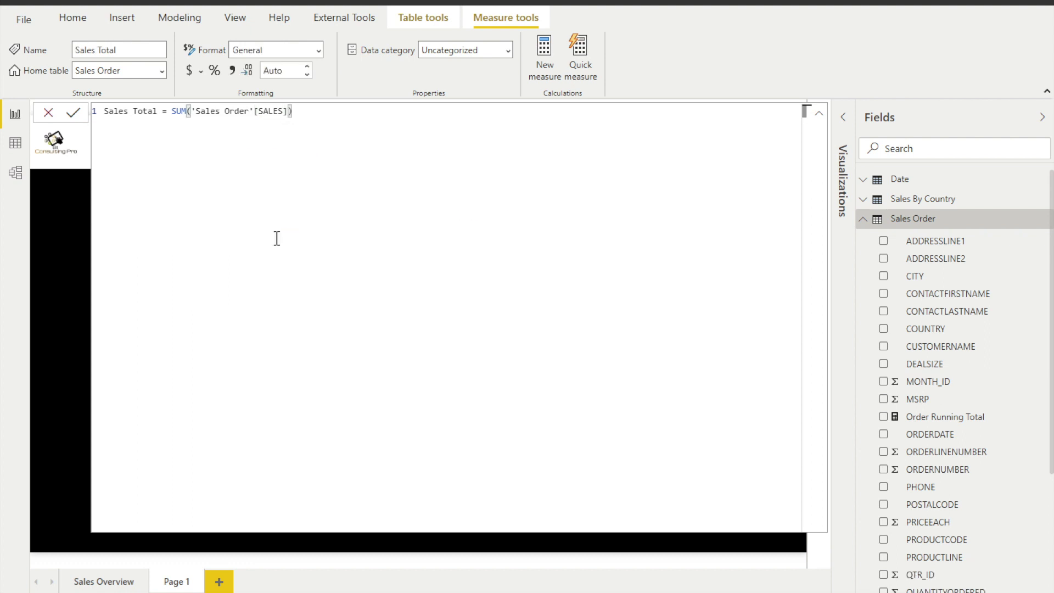
Start another new measure in the Sales Order table and name it Order Total.
left_click(1044, 219)
left_click(992, 239)
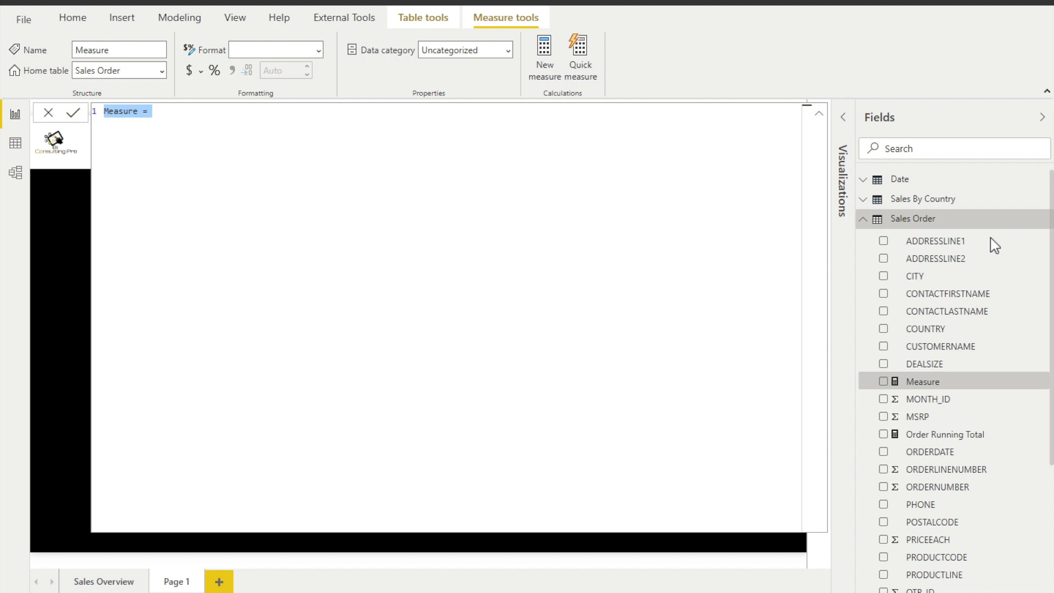
type("Order")
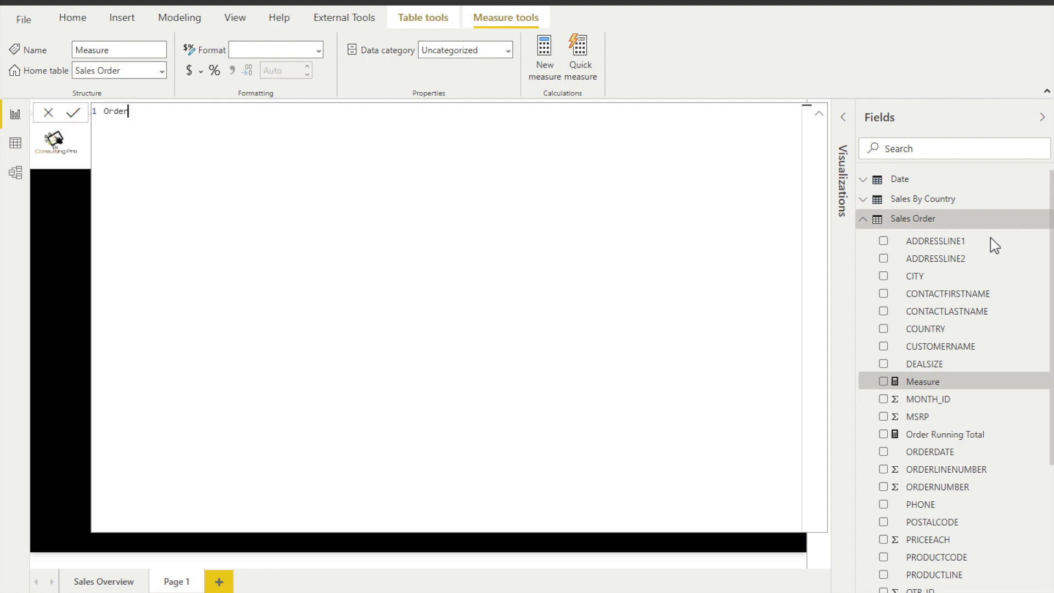
key("BackSpace")
type("er")
key("BackSpace")
key("BackSpace")
key("BackSpace")
type("r Total = Dis")
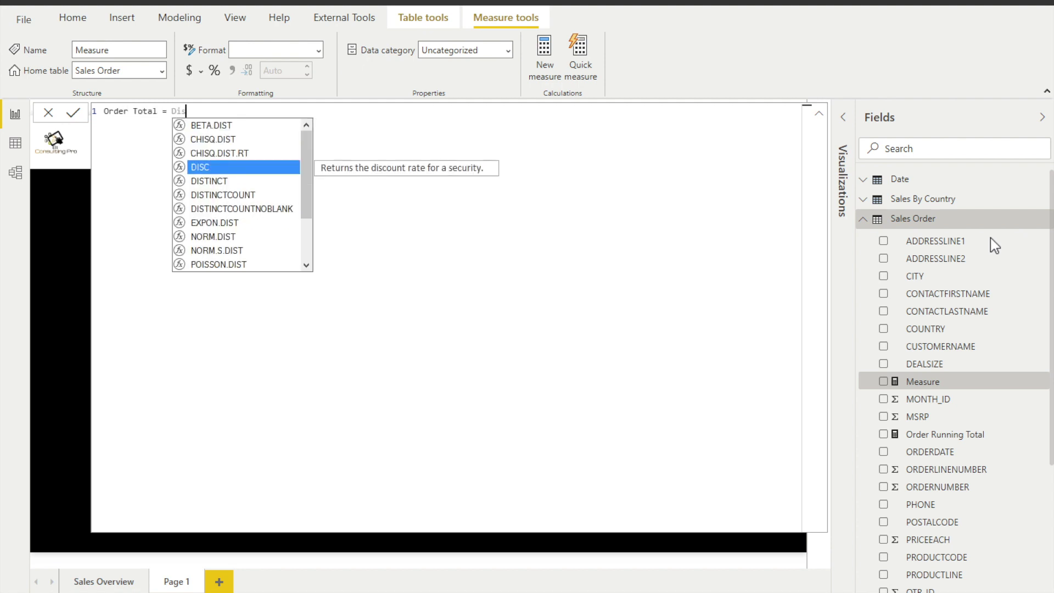
Define Order Total as DISTINCTCOUNT('Sales Order'[ORDERNUMBER]) and commit the measure.
key("Down")
key("Down")
key("Tab")
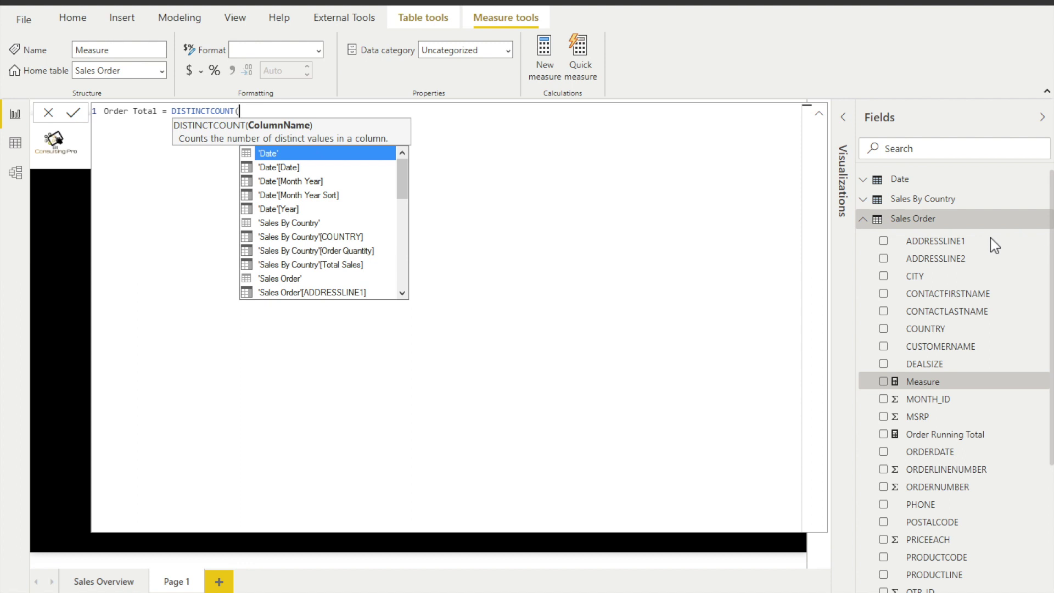
type("ordernum")
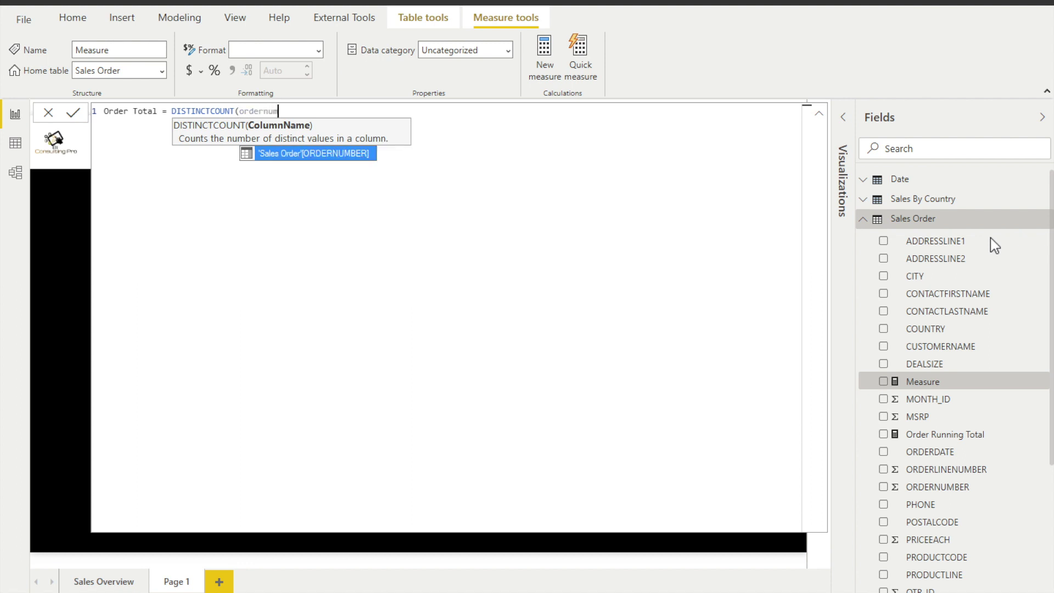
key("Tab")
type(")")
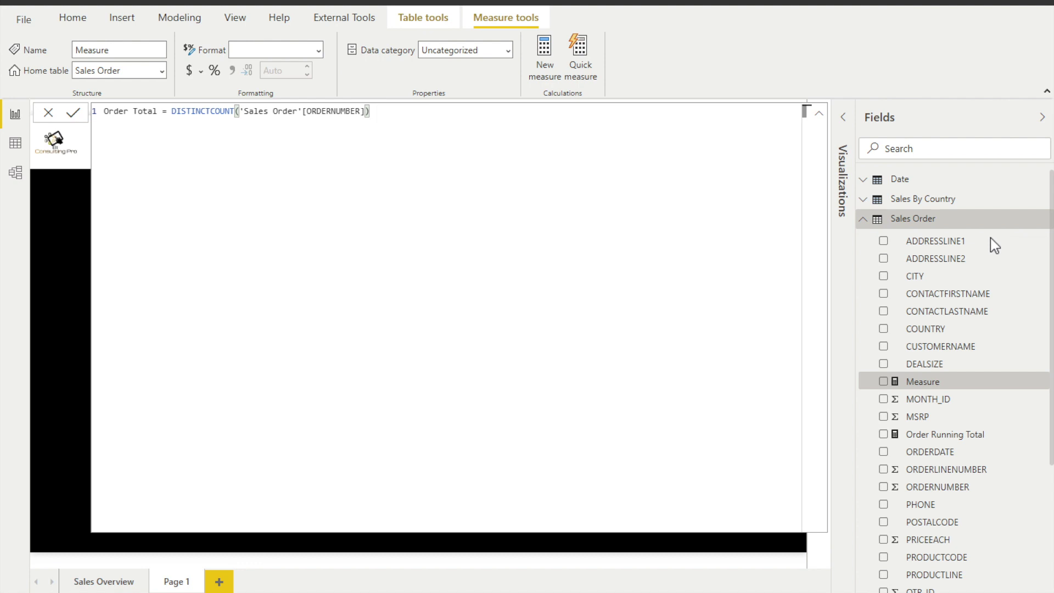
key("Return")
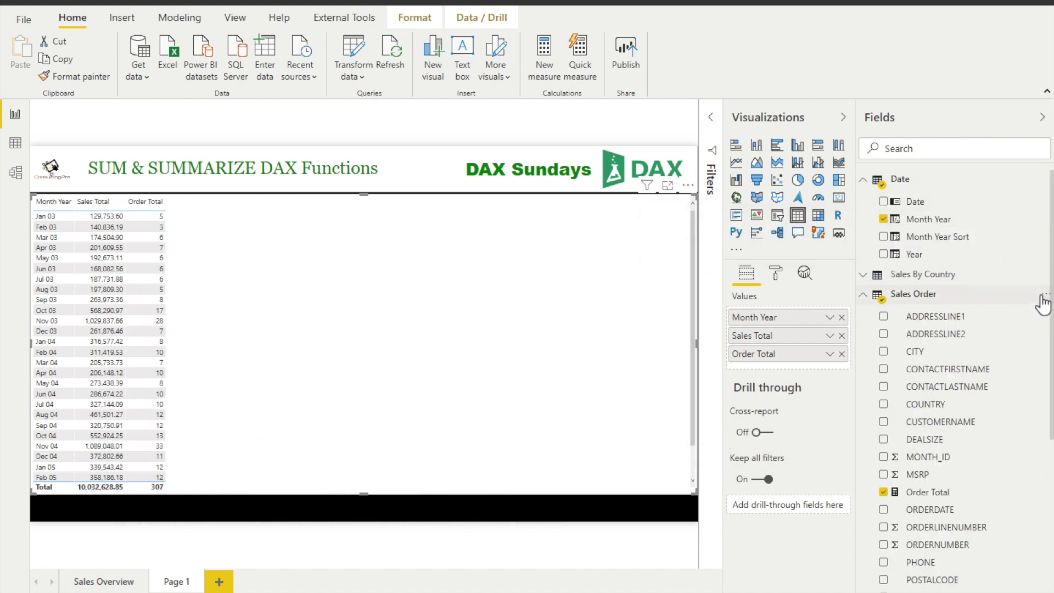
Start a new Sales Order measure named Running Order Total and declare the variable filter_period on its second line.
left_click(1043, 295)
left_click(994, 310)
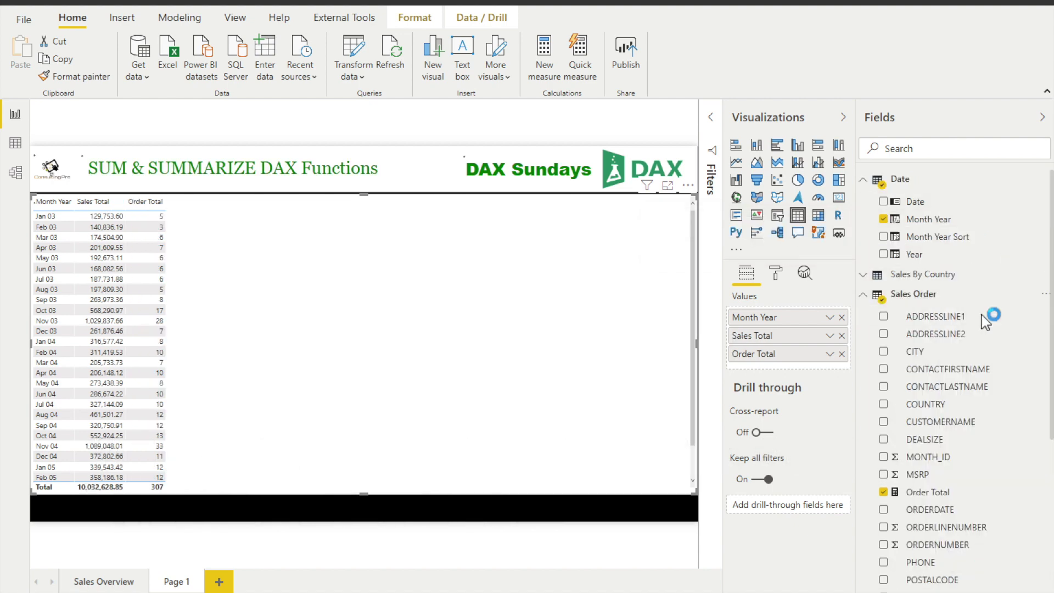
type("Run")
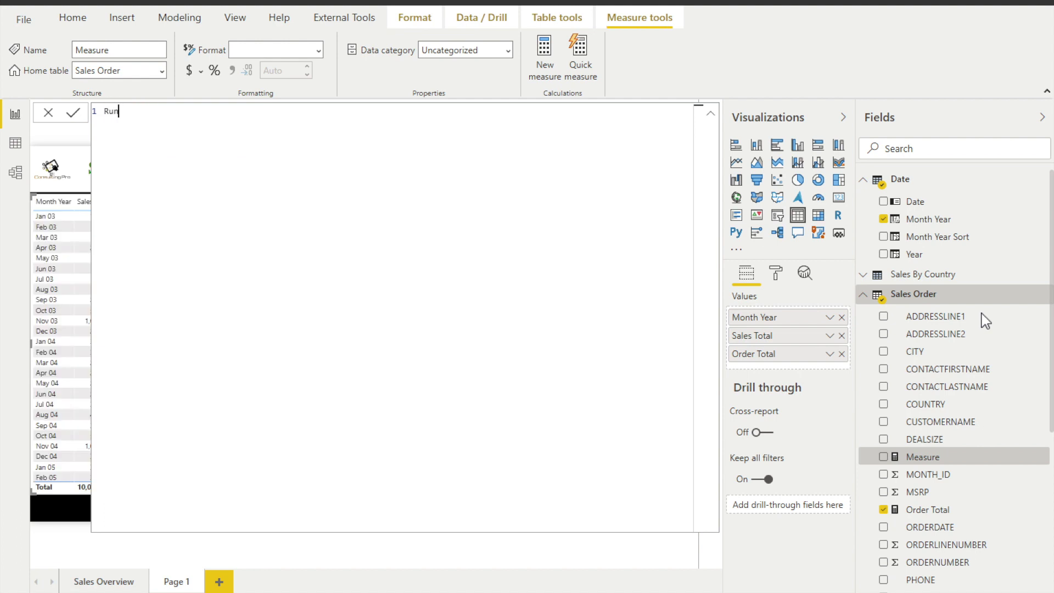
type("ning Order Total =")
key("shift+Return")
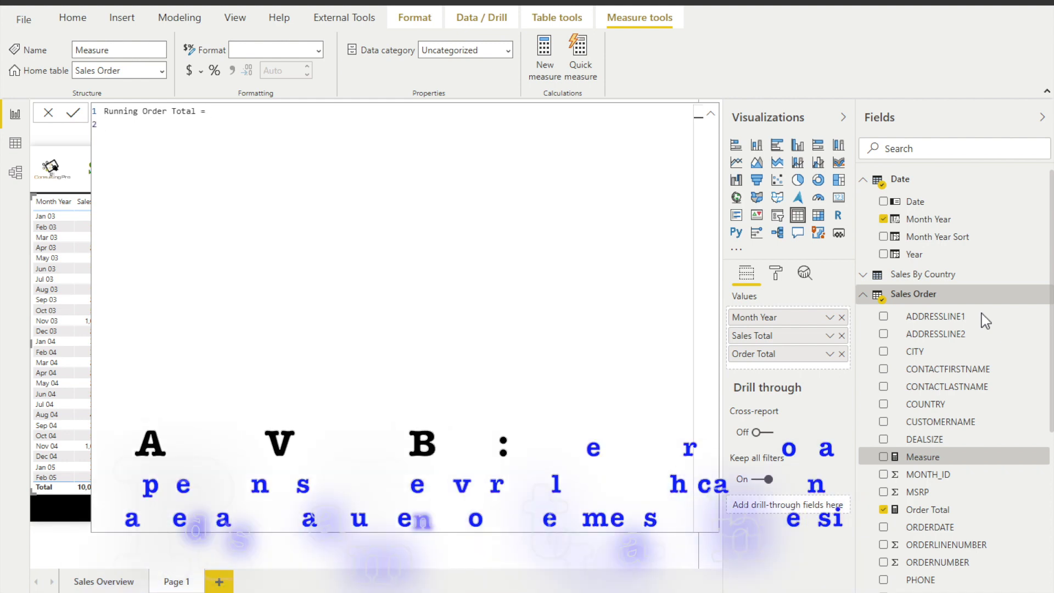
type("VAR filter_period =")
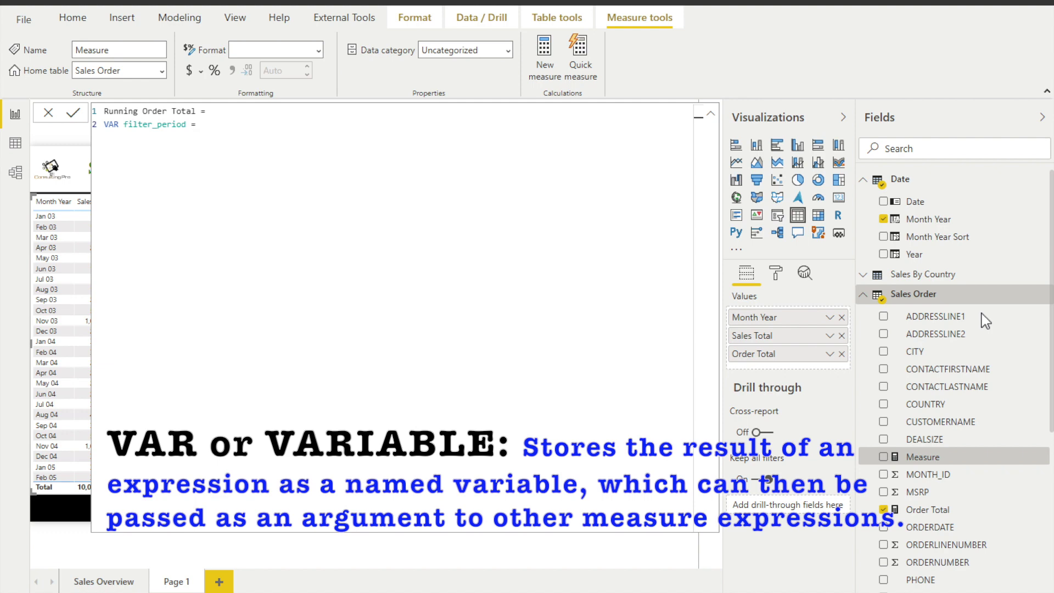
Assign filter_period a FILTER function with the 'Sales Order' table as its first argument.
type(" FILTER")
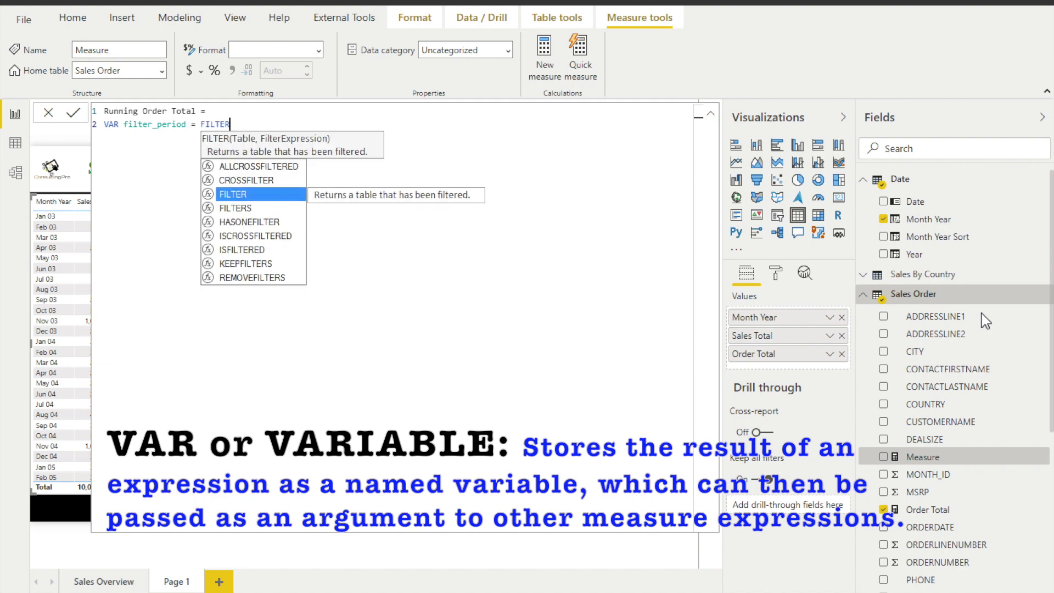
type("(")
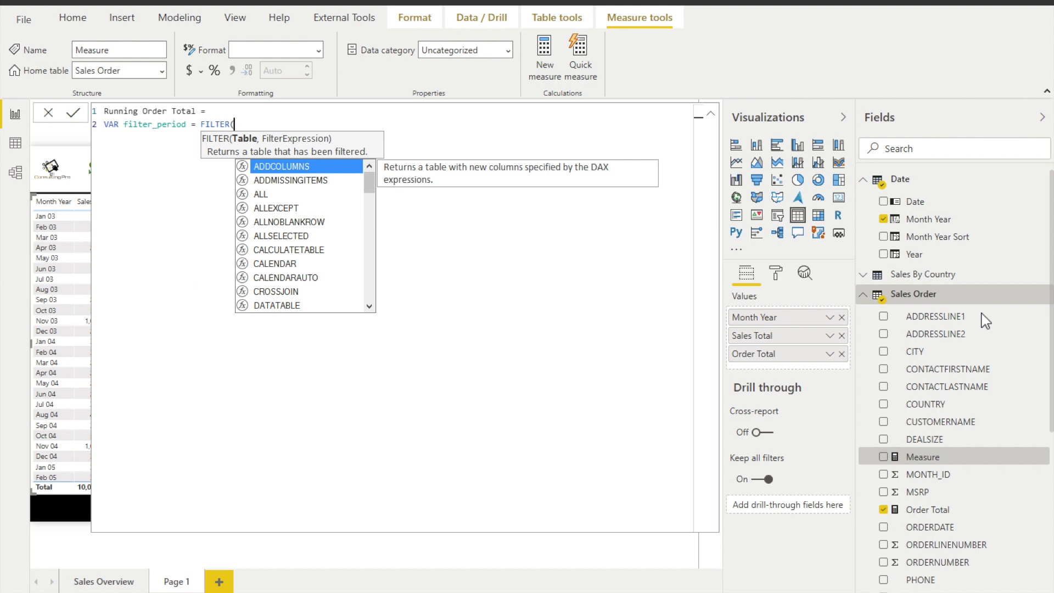
type("sales")
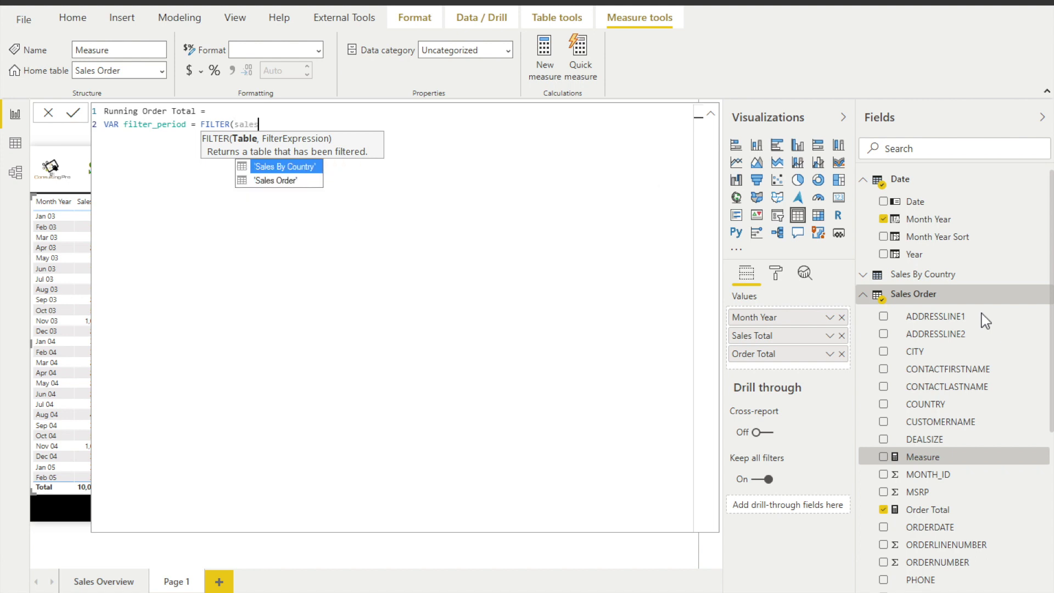
key("Down")
key("Tab")
type(",")
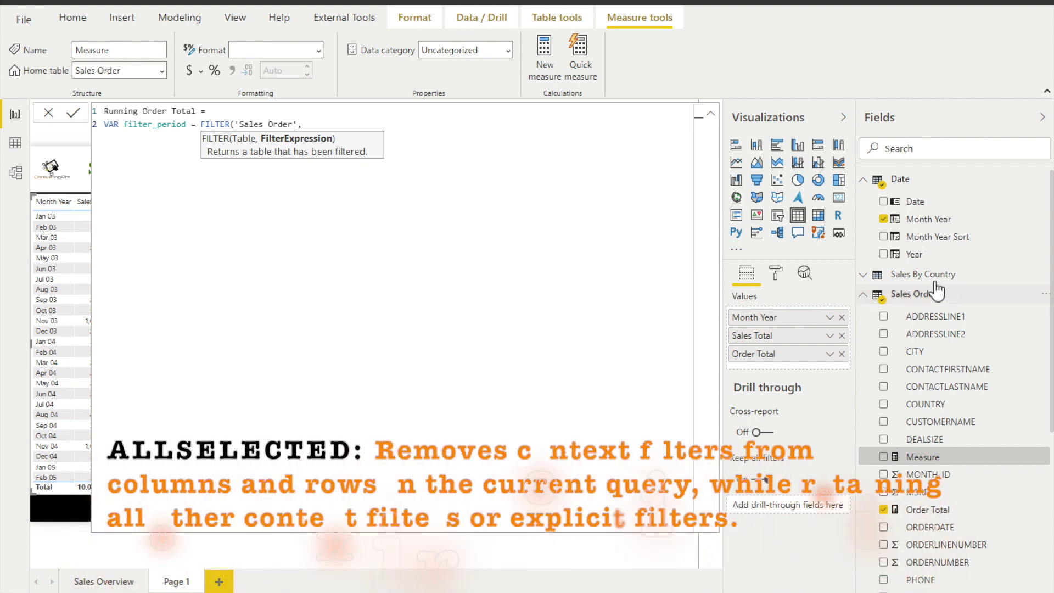
Wrap the 'Sales Order' table argument of the FILTER function in ALLSELECTED.
left_click(237, 124)
type("ALLSE")
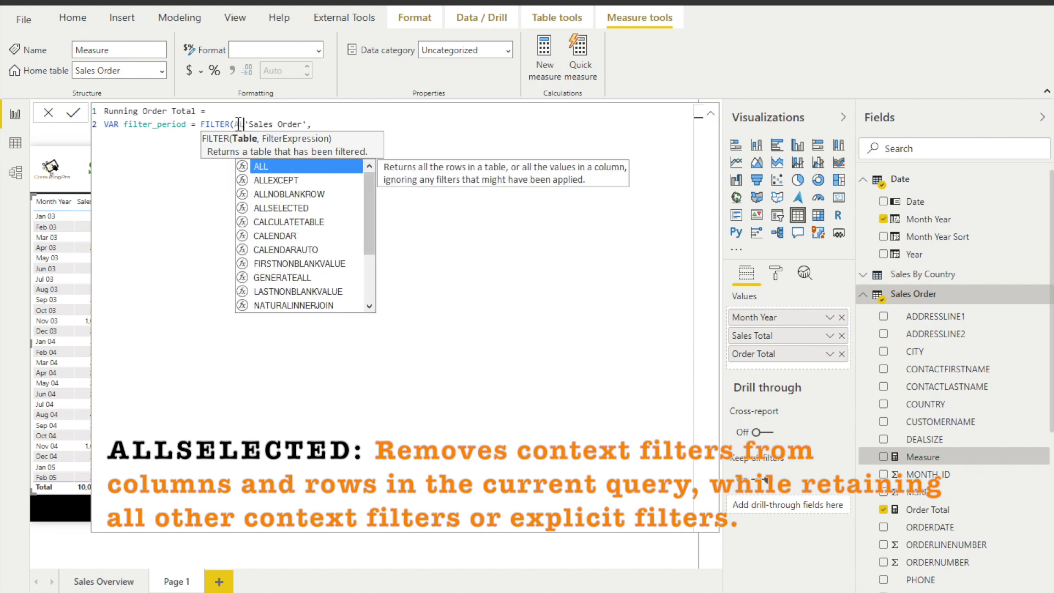
key("Tab")
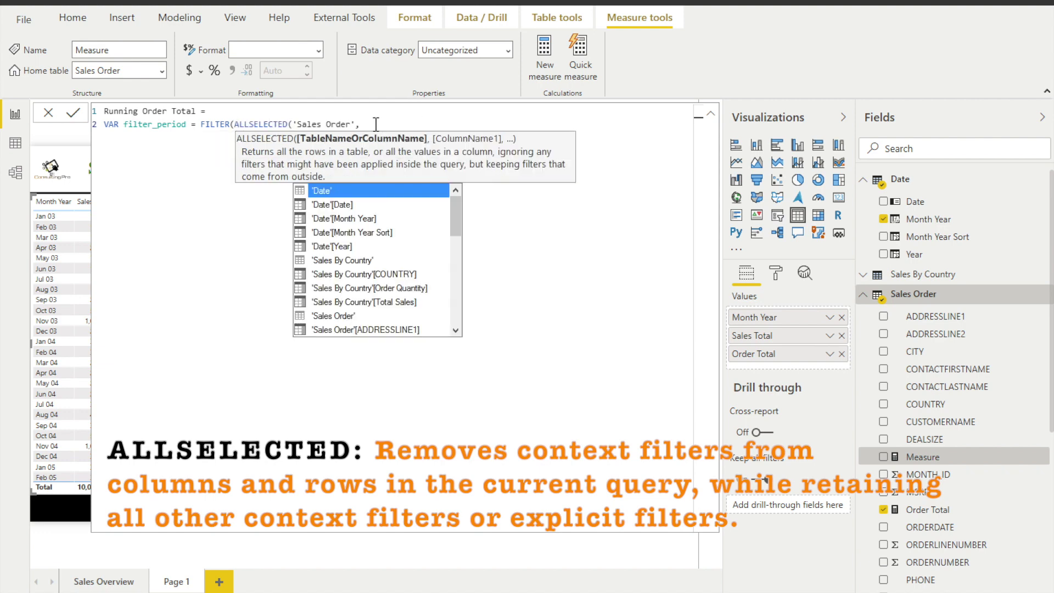
left_click(356, 122)
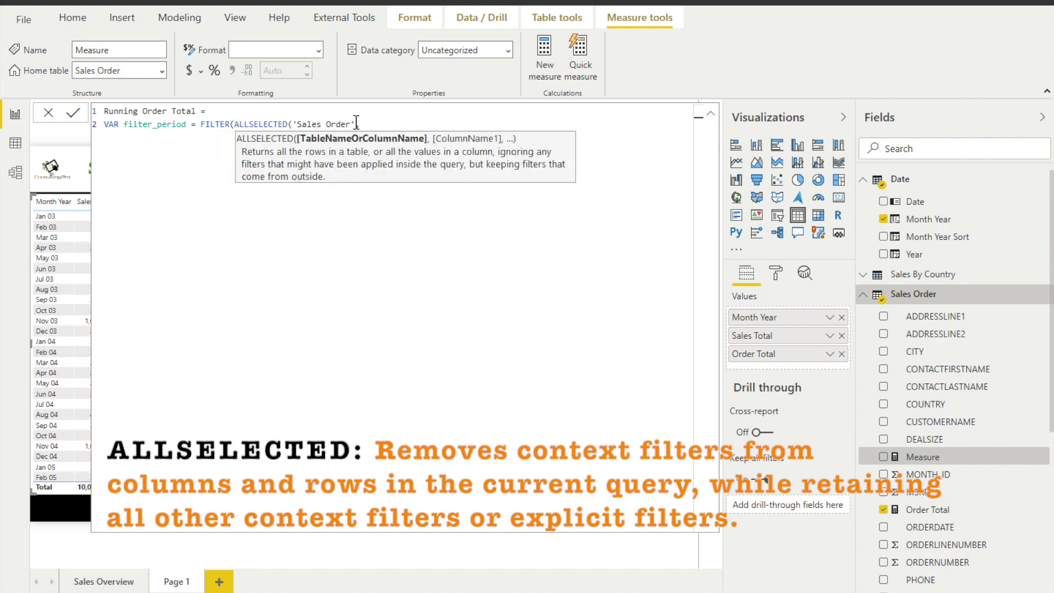
type(")")
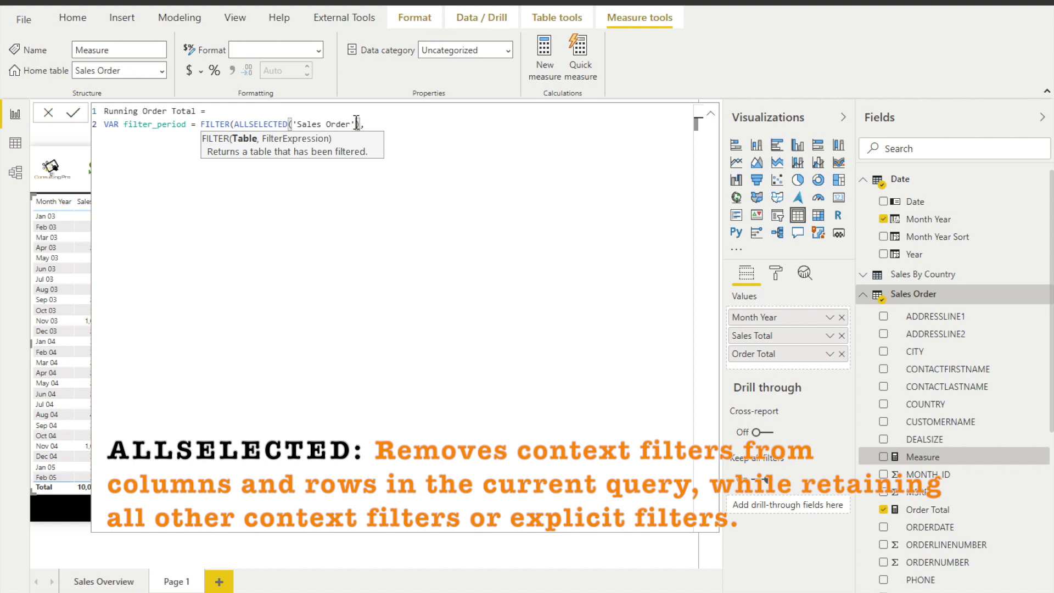
type(",")
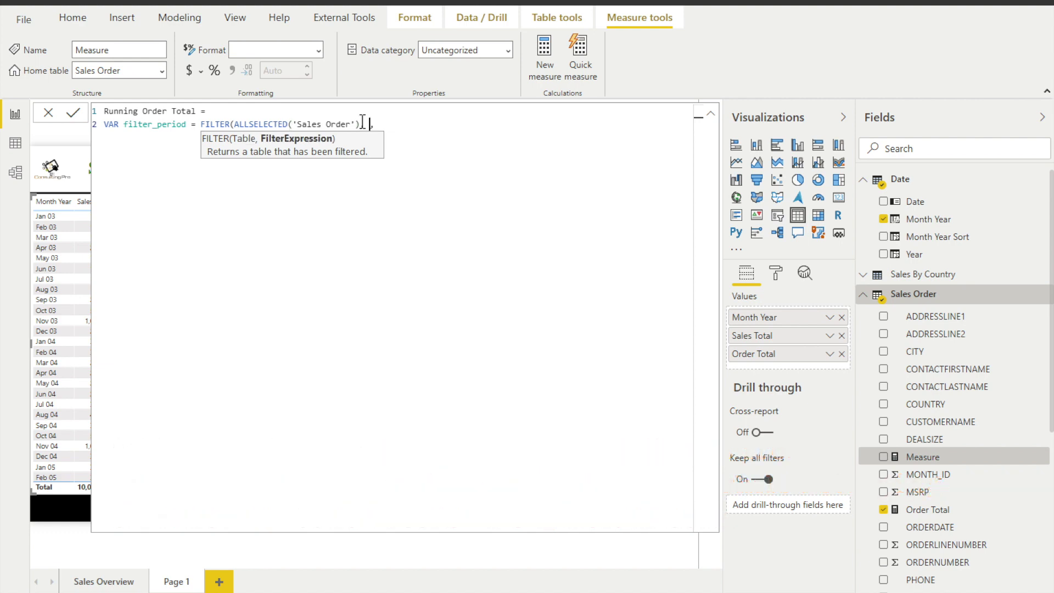
key("BackSpace")
key("BackSpace")
Add the filter condition 'Sales Order'[ORDERDATE] <= MAX('Sales Order'[ORDERDATE]) to the FILTER function.
type(", orderdate")
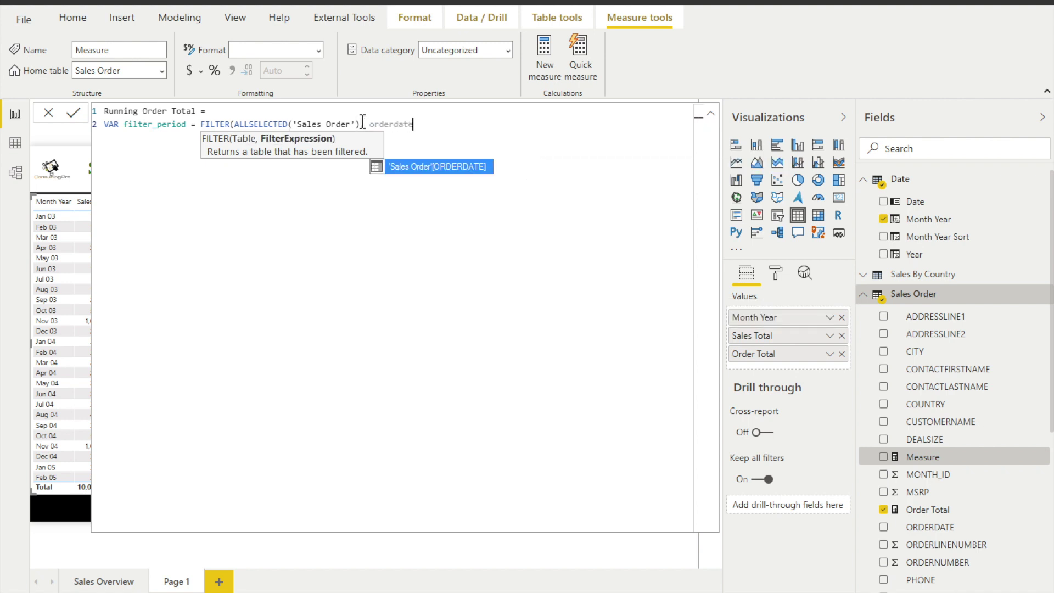
key("Tab")
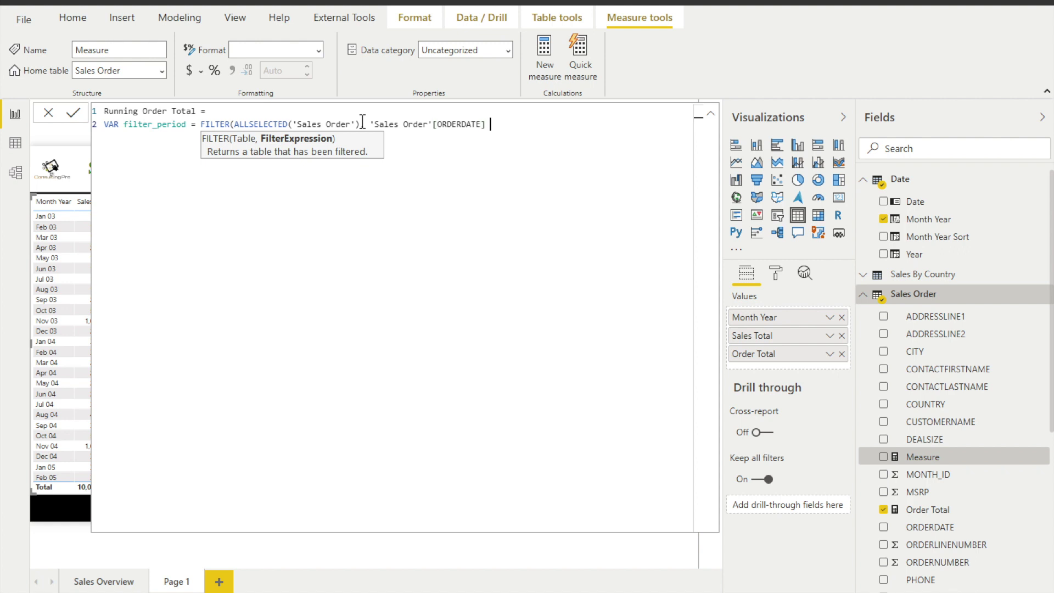
type("<= max")
key("Tab")
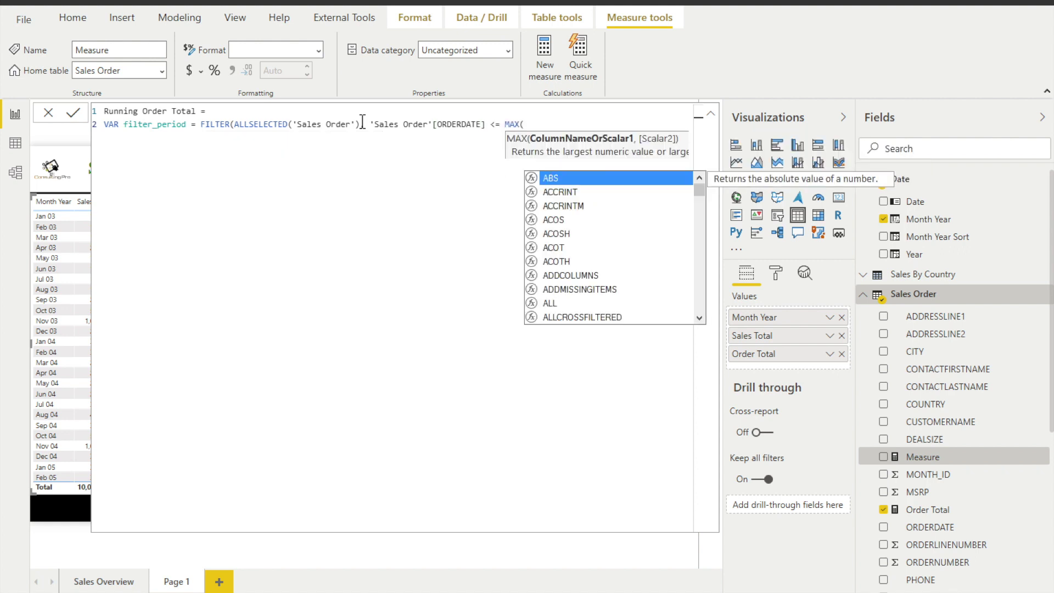
type("order")
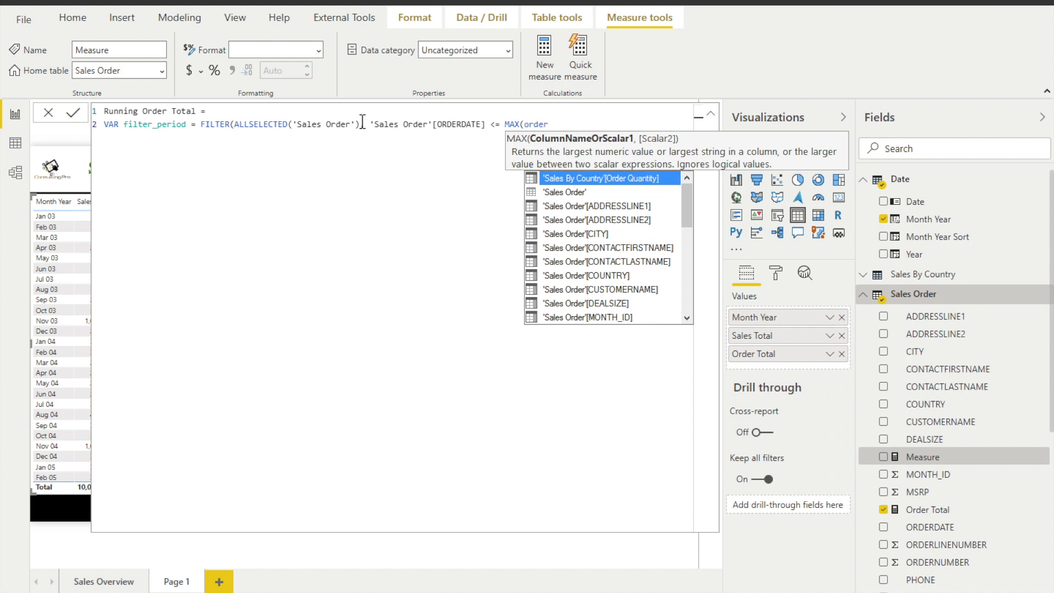
type("date")
key("Tab")
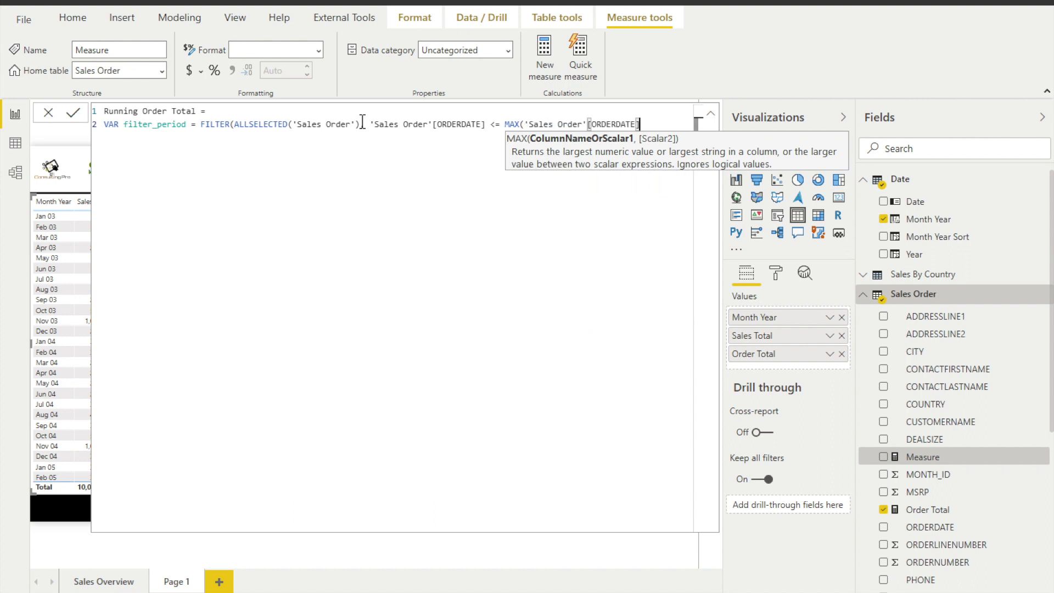
type(")")
Add a RETURN line below the filter_period variable and close the FILTER function's parenthesis on the second line.
key("shift+Return")
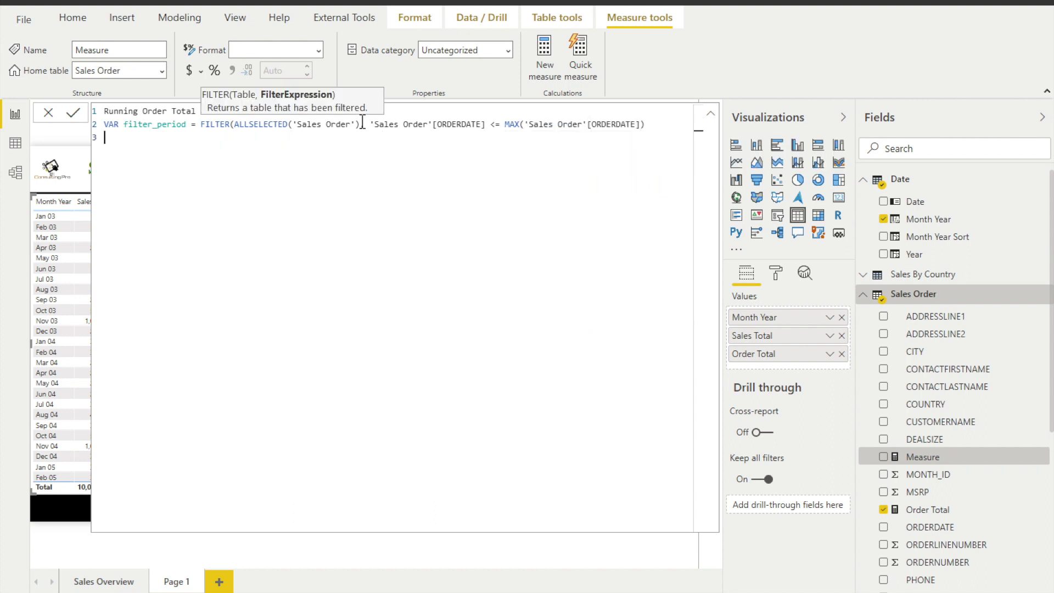
type("RETURN")
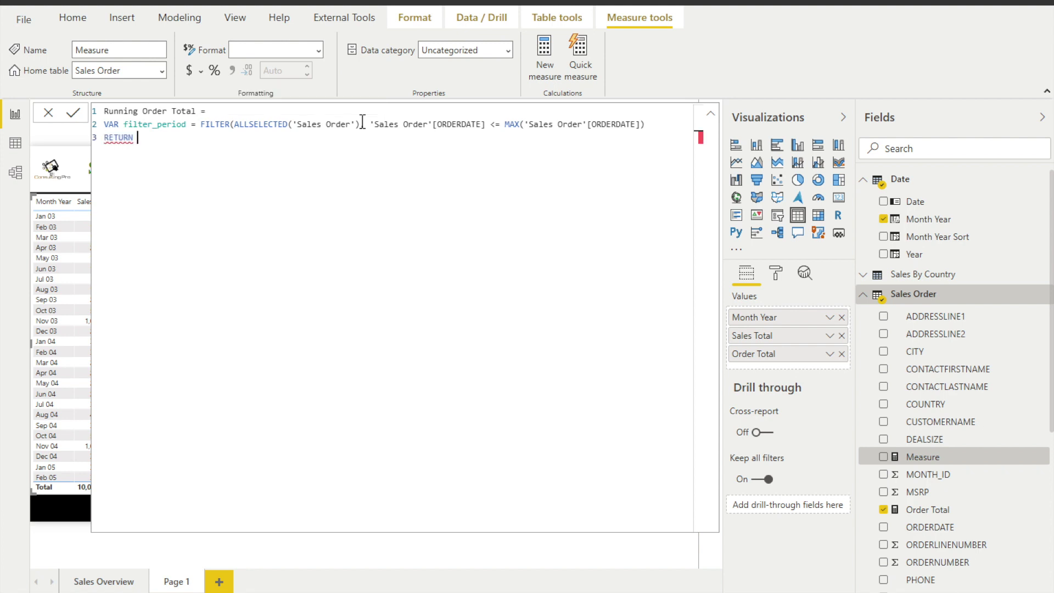
left_click(648, 127)
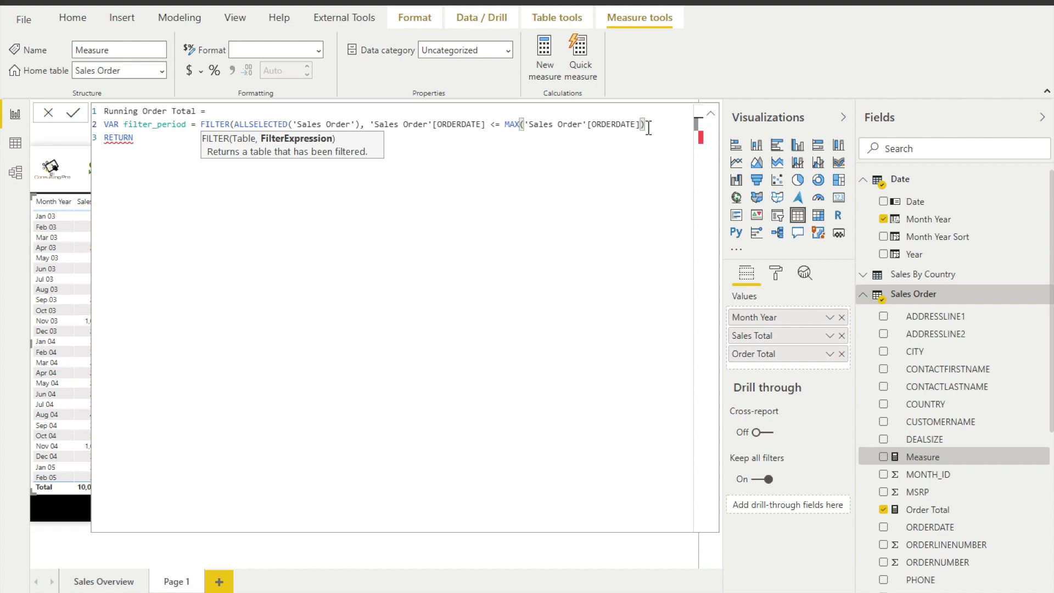
Start a CALCULATE function after RETURN on the third line of the Running Order Total measure.
left_click(124, 158)
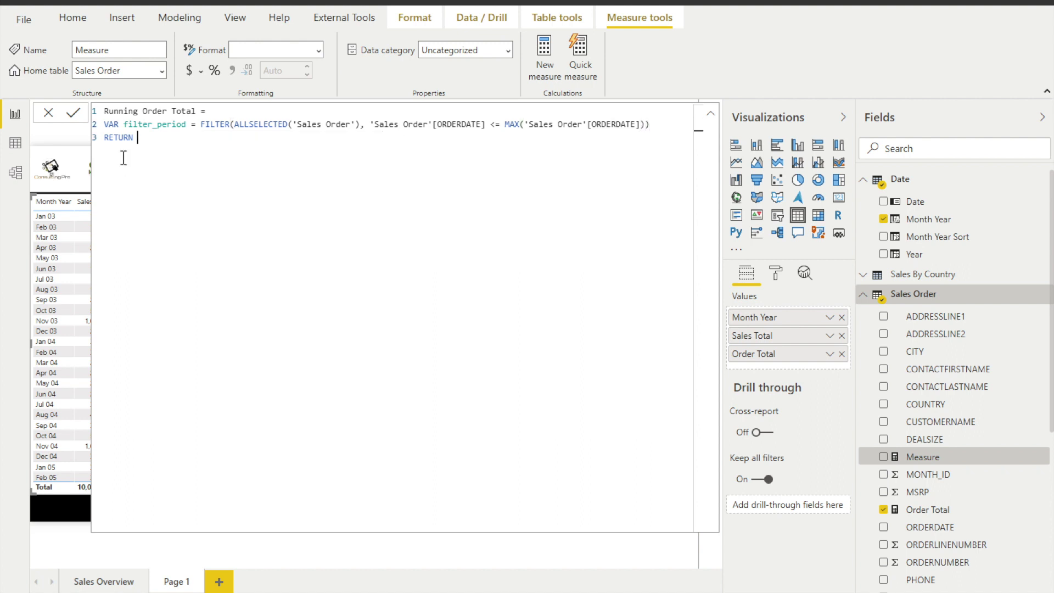
type("dis")
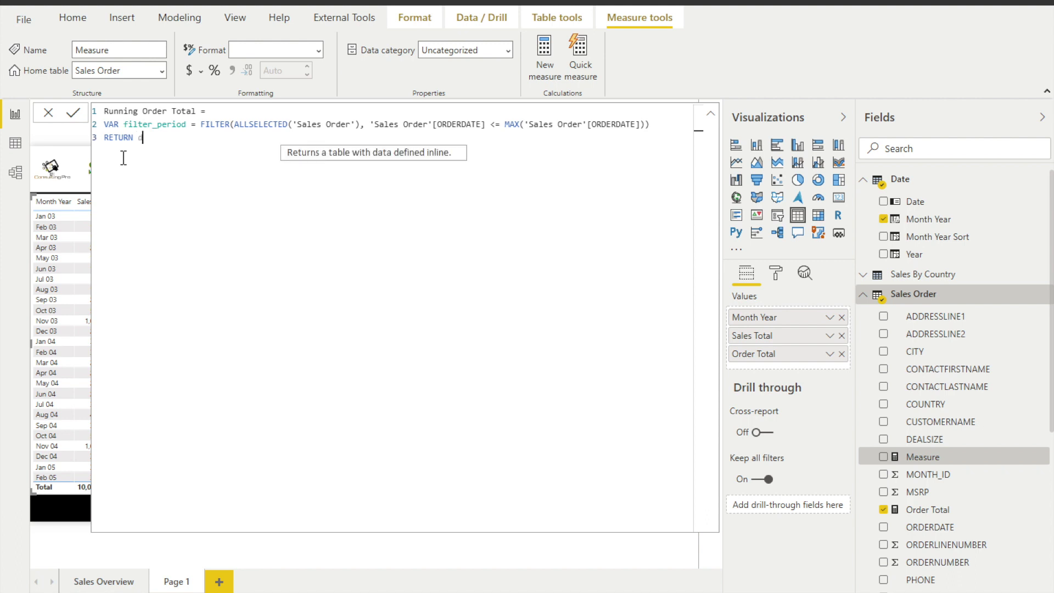
key("BackSpace")
key("BackSpace")
key("BackSpace")
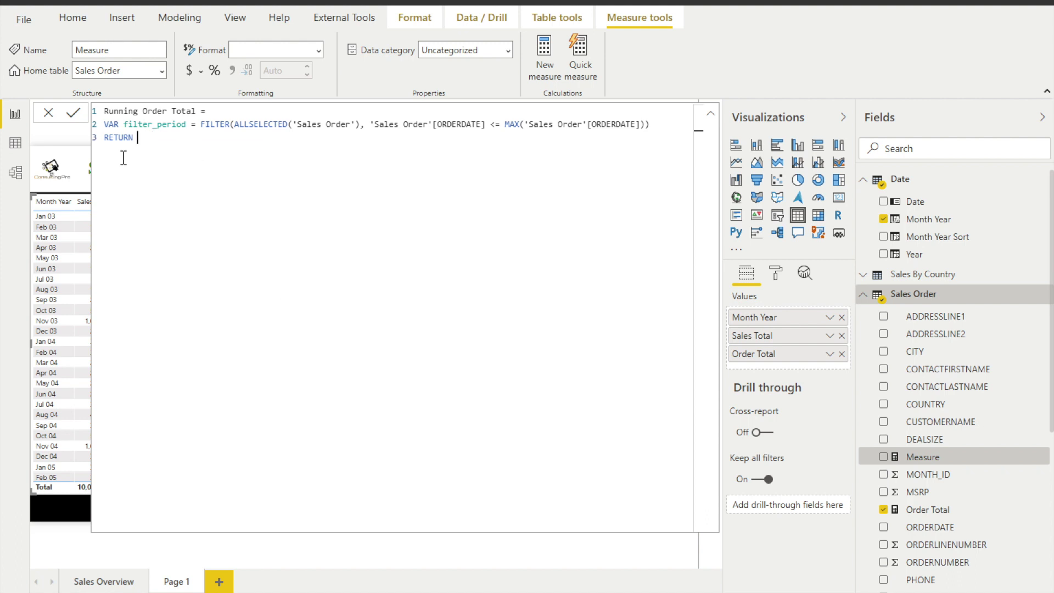
type("c")
key("Tab")
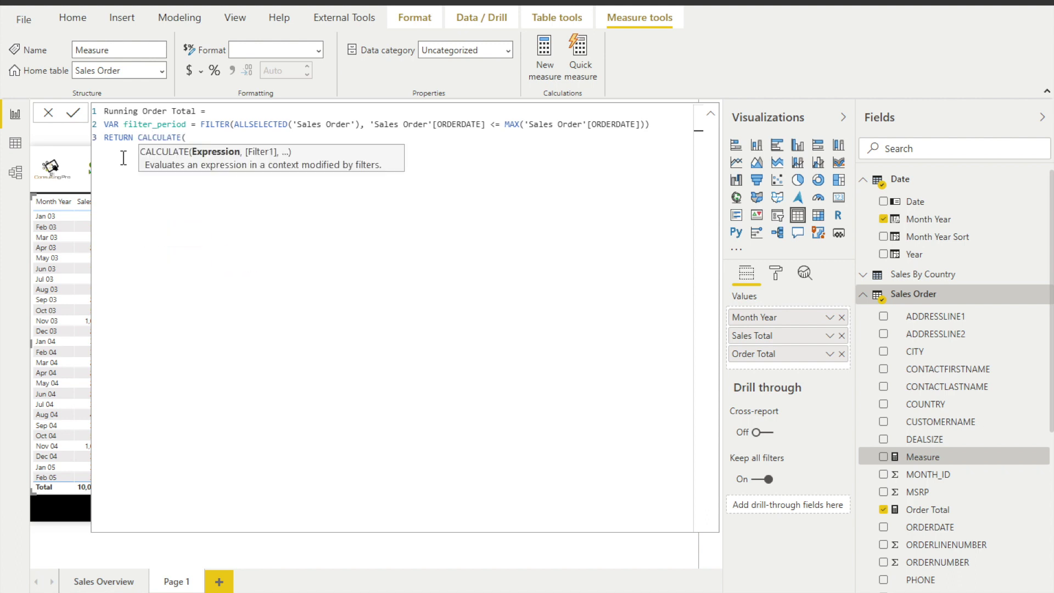
Enter DISTINCTCOUNT('Sales Order'[ORDERNUMBER]) as the expression argument of the CALCULATE function.
type("distin")
key("Down")
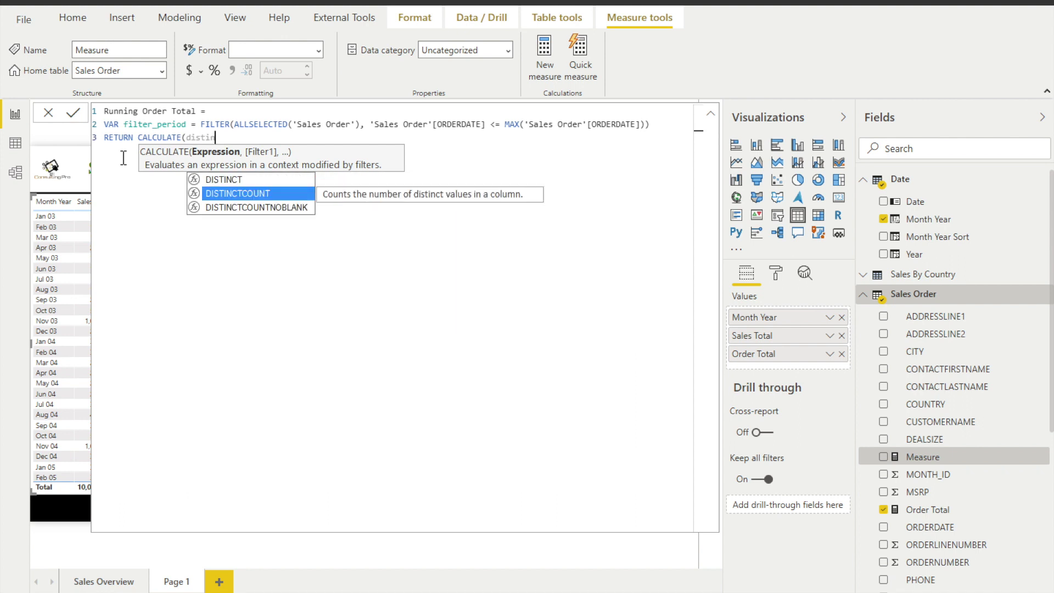
key("Tab")
type("ordernum")
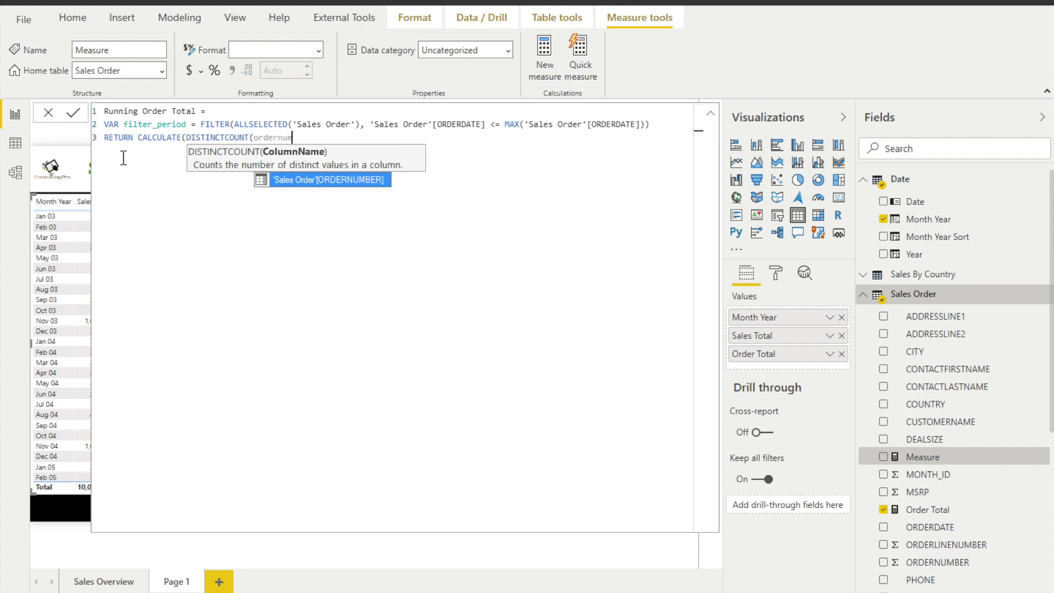
key("Tab")
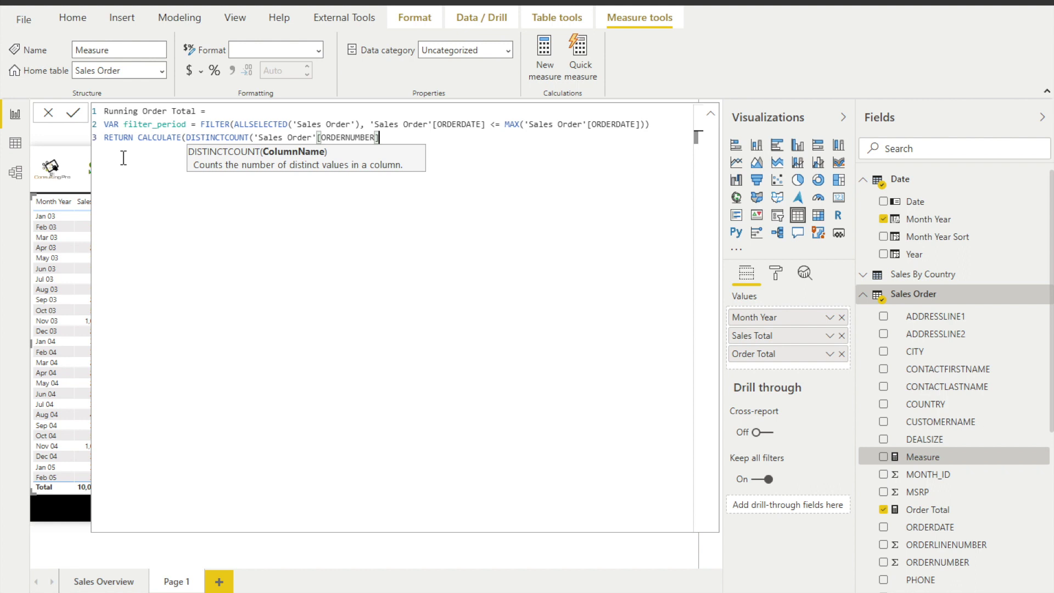
type("),")
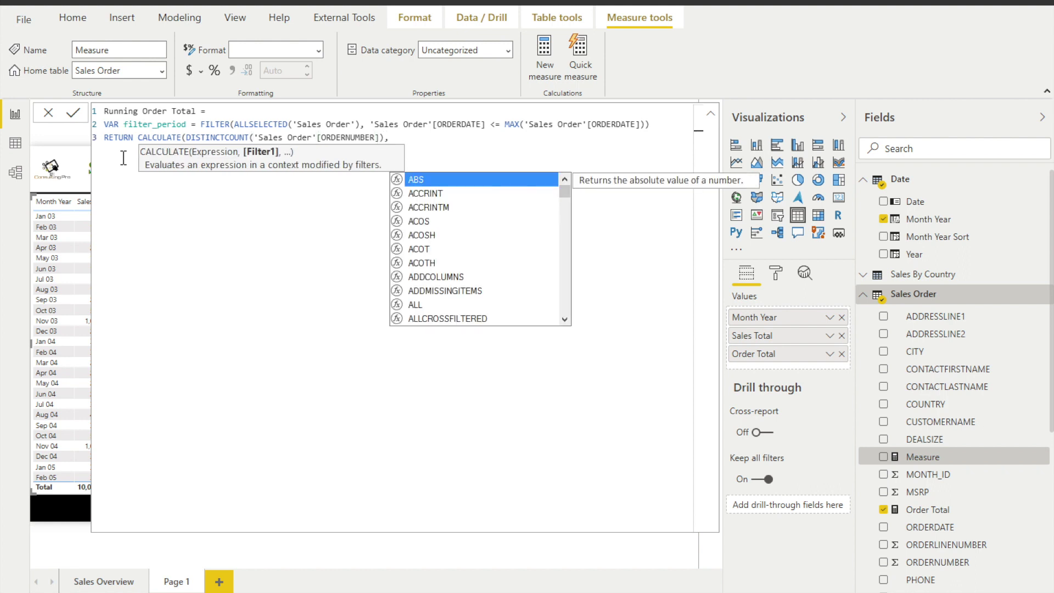
Complete the CALCULATE function with filter_period as its filter, and add the committed Running Order Total measure to the monthly table visual.
type("fil")
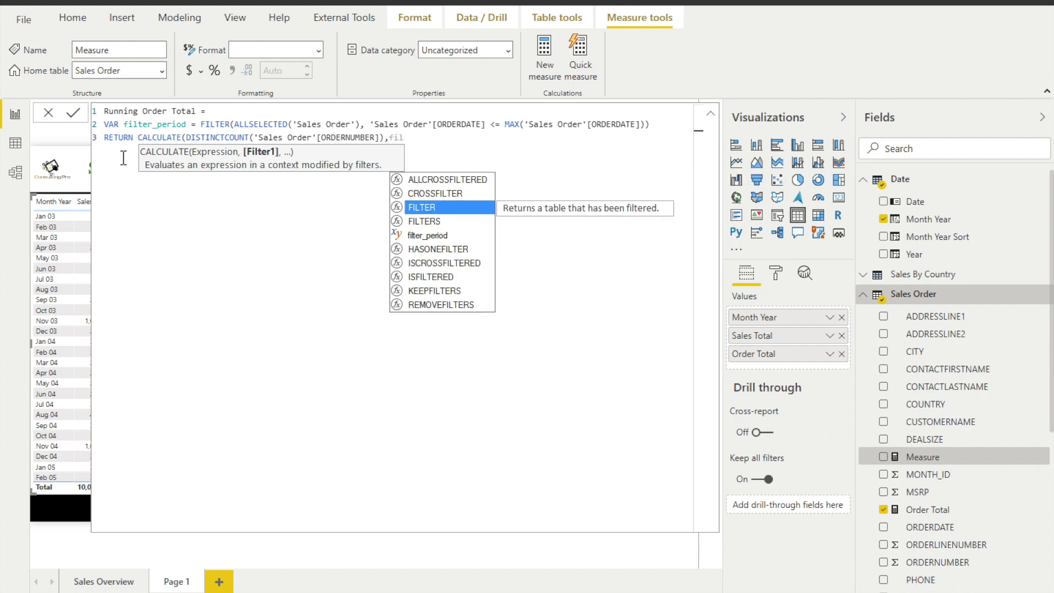
key("Down")
key("Down")
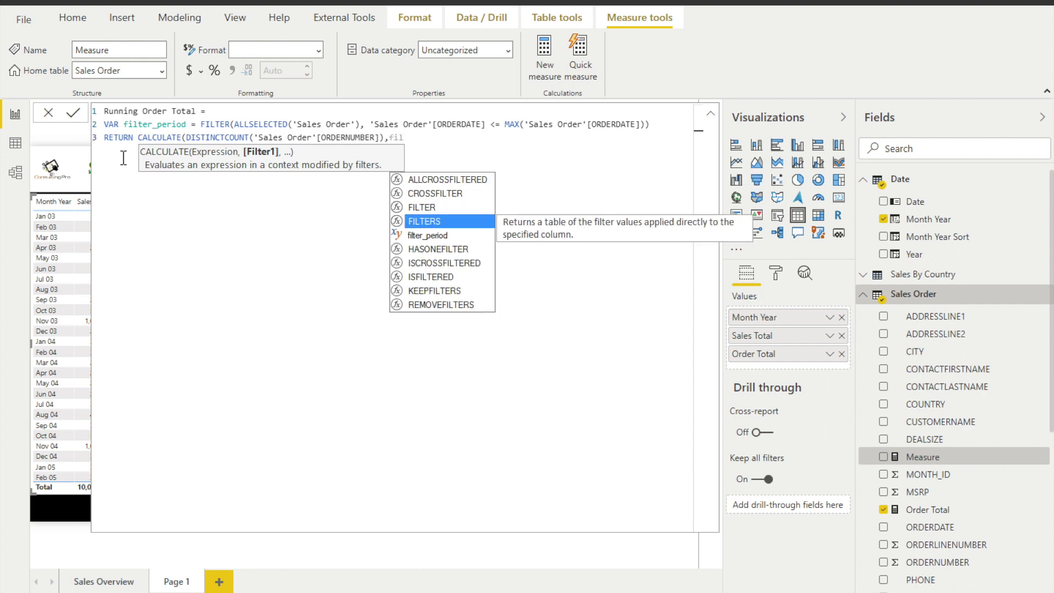
key("Tab")
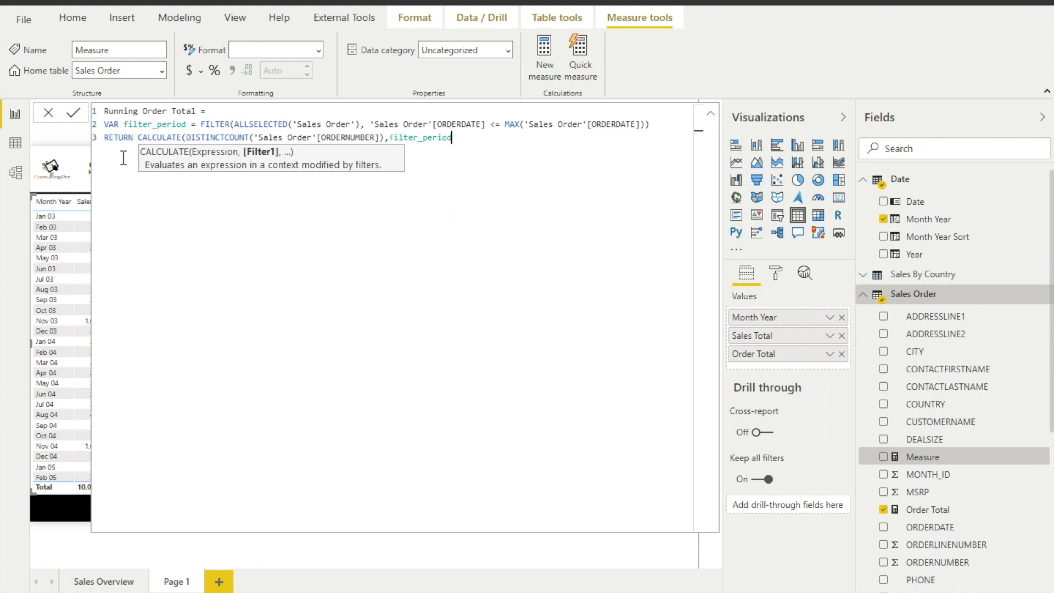
type(")")
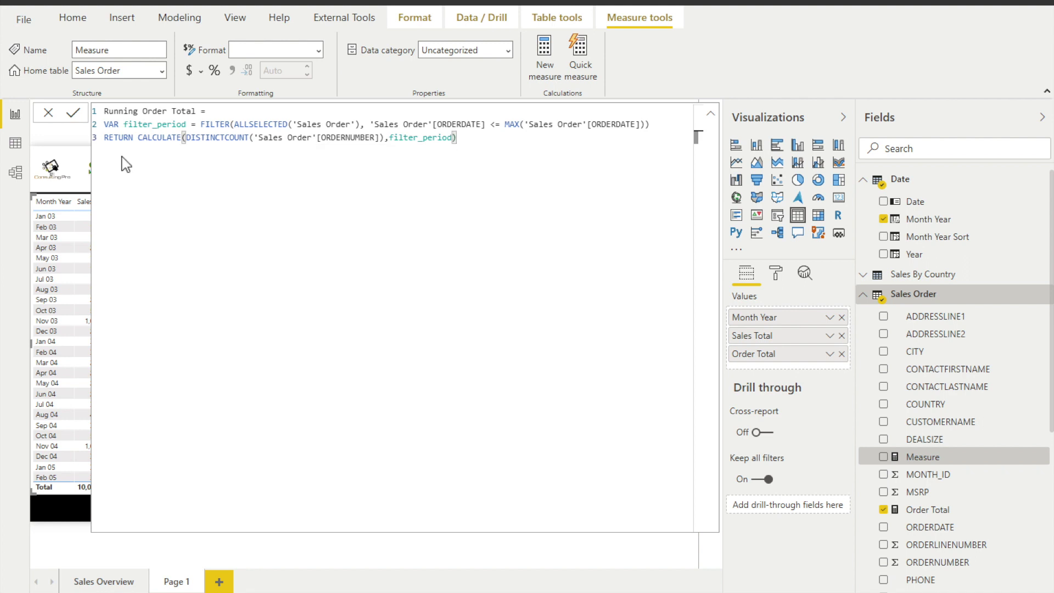
key("Return")
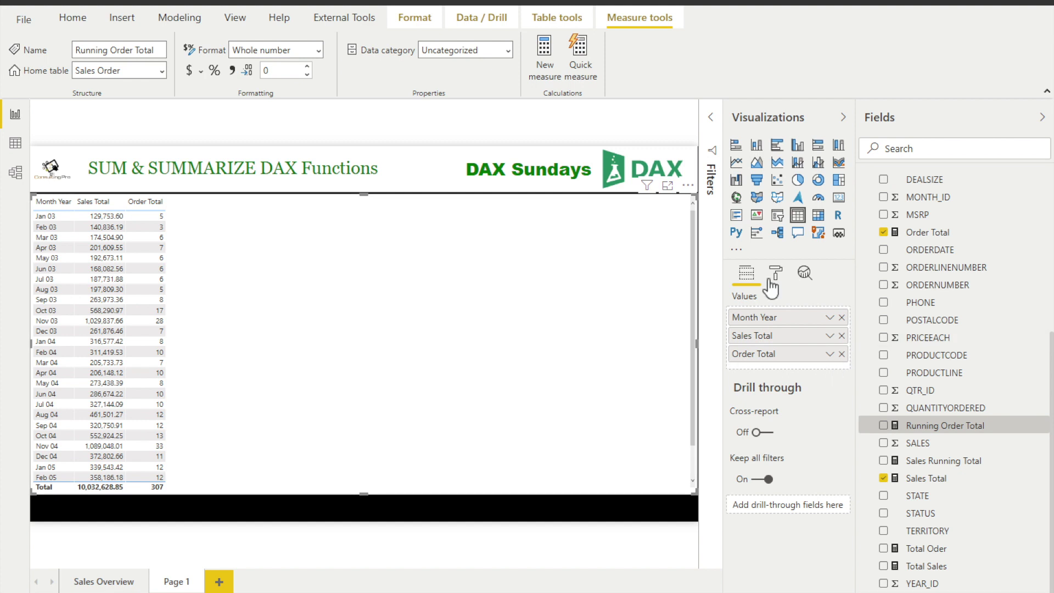
left_click_drag(922, 426, 491, 402)
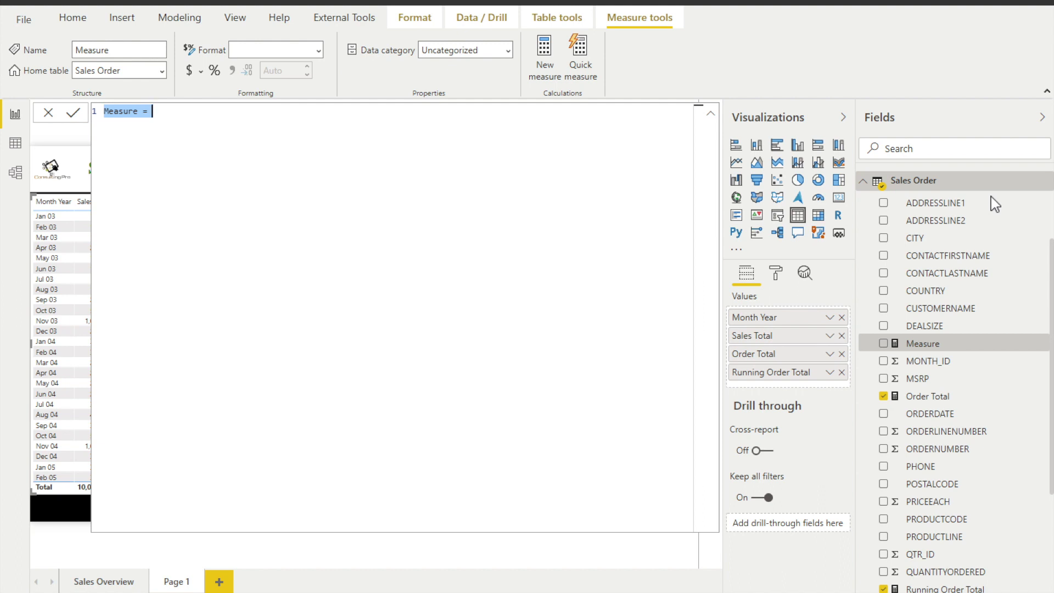
Name a new Sales Order measure Sales Running Total and define filter_period as FILTER over ALLSELECTED('Sales Order') with 'Sales Order'[ORDERDATE] <= MAX('Sales Order'[ORDERDATE]).
type("Sale")
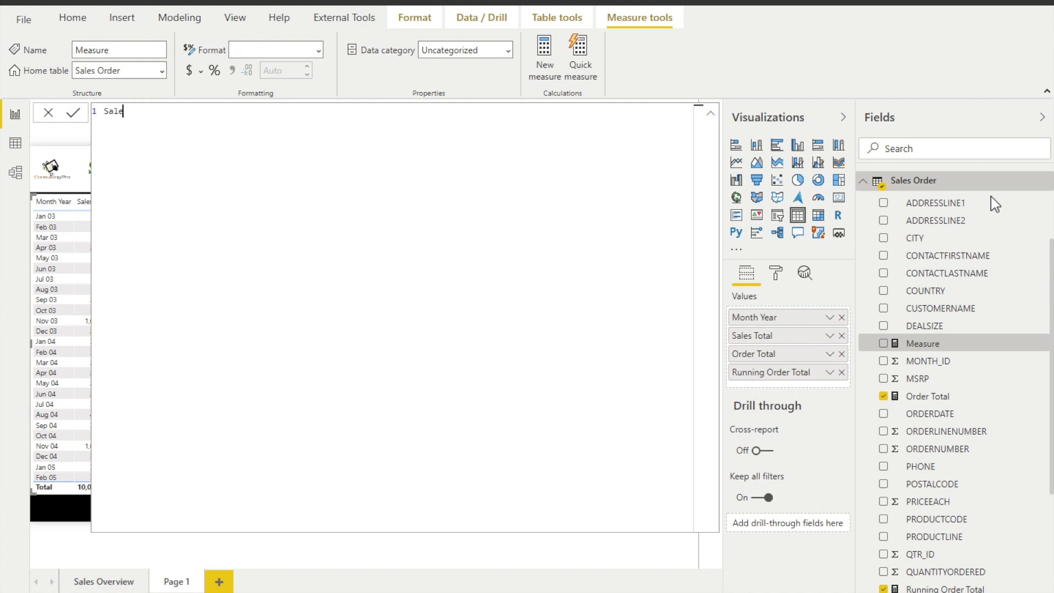
type("s Running Total =")
key("shift+Return")
type("VAR")
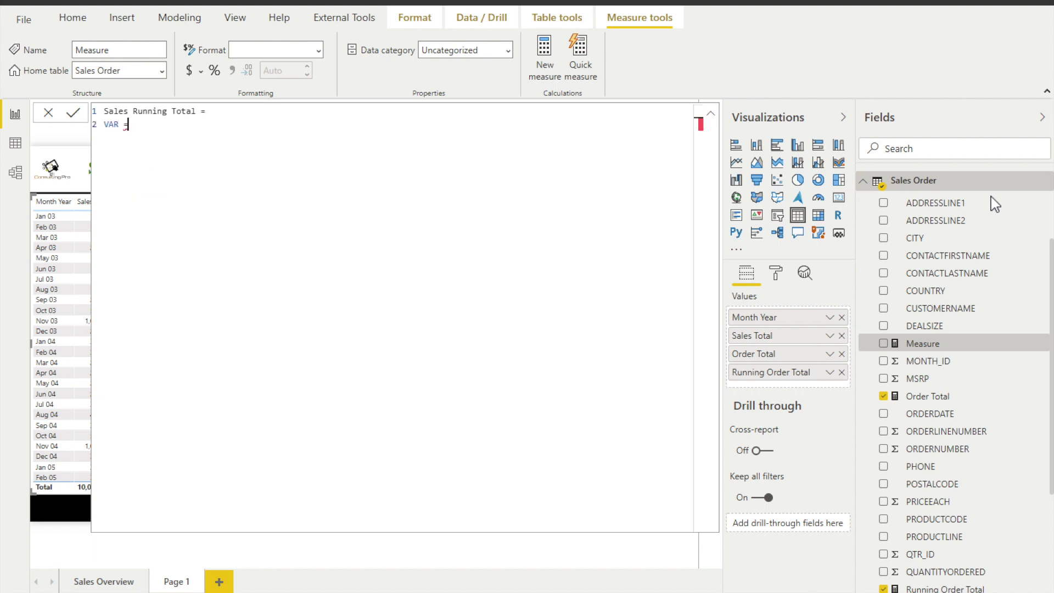
type("filter_period = FILTER(ALLSELECTED('Sales Order'), 'Sales Order'[ORDERDATE] <= MAX('Sales Order'[ORDERDATE]))")
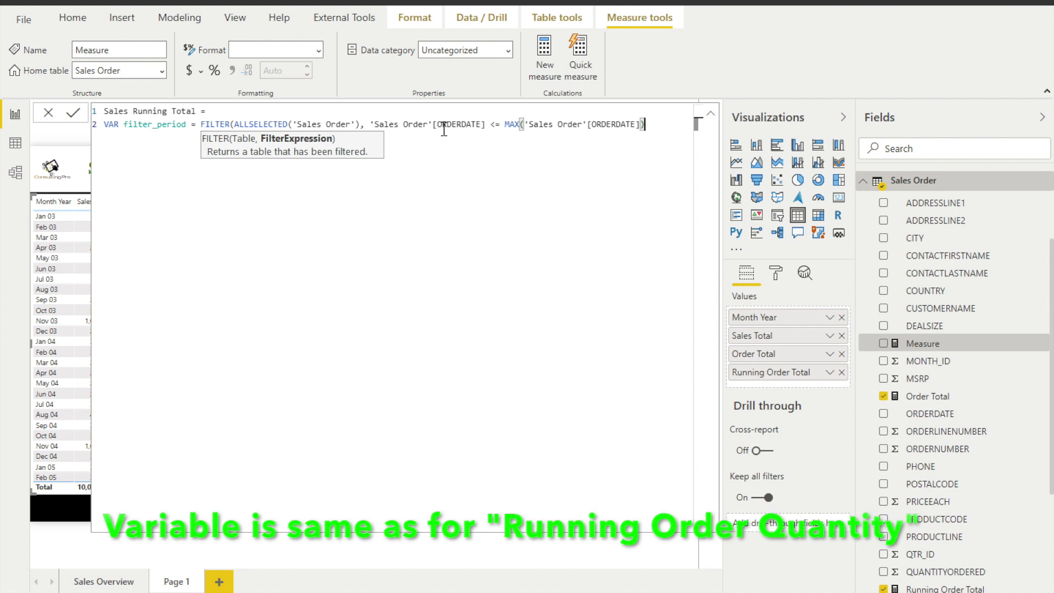
Add a RETURN line to the Sales Running Total draft and close its FILTER function's parenthesis.
key("shift+Return")
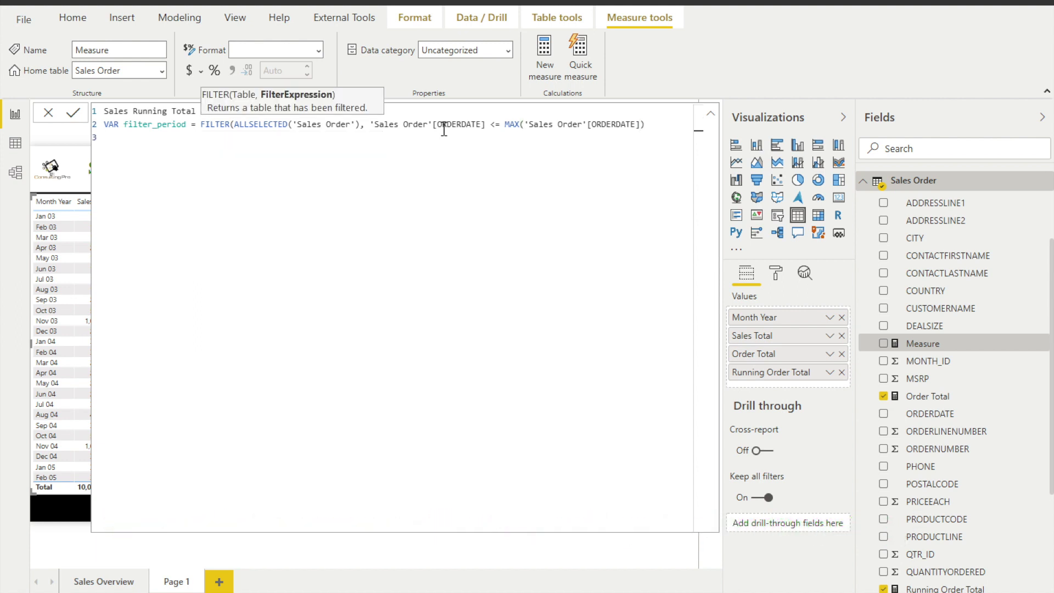
type("RETURN")
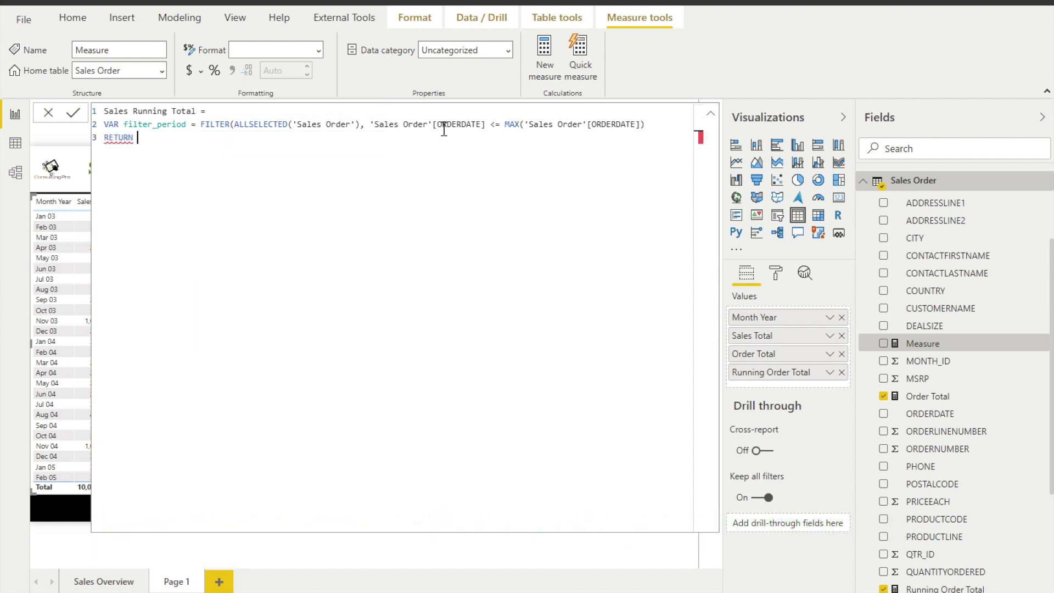
left_click(646, 126)
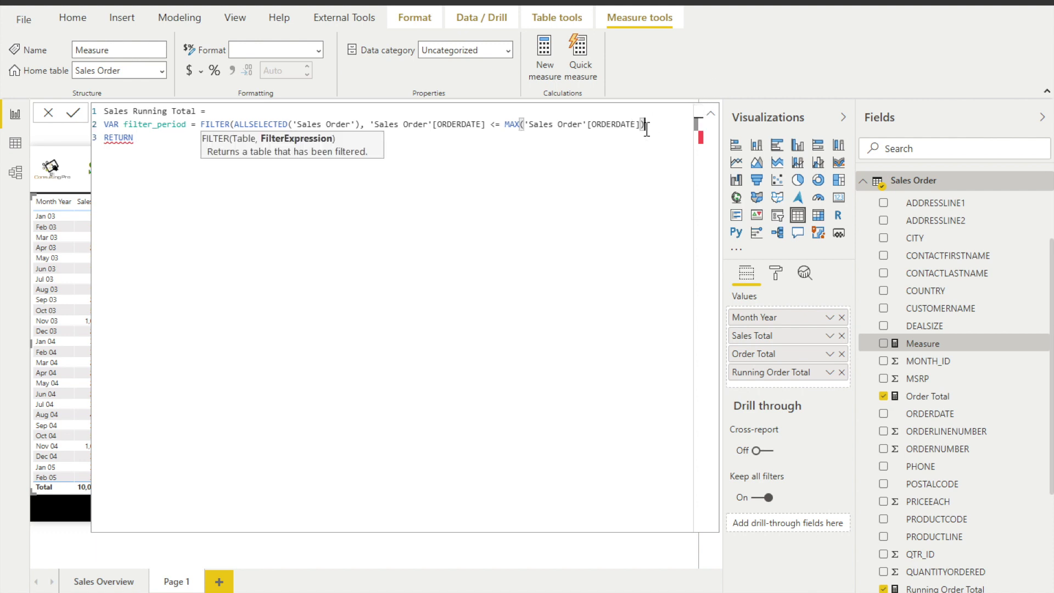
Enter CALCULATE after RETURN with SUM('Sales Order'[SALES]) as its expression argument.
left_click(137, 157)
type("CAL")
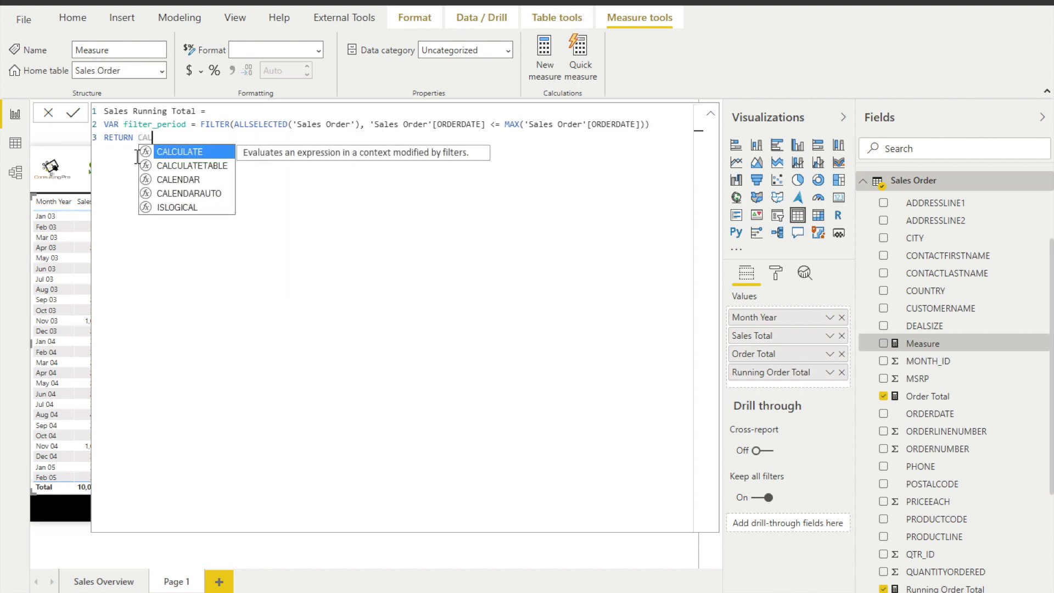
type("CULATE(SUM(")
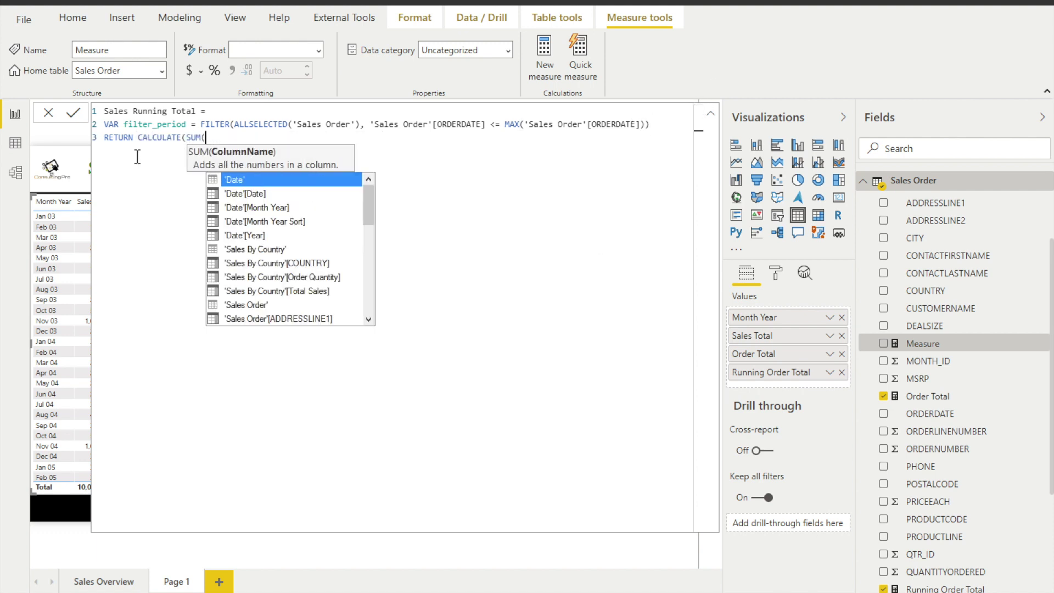
type("sales")
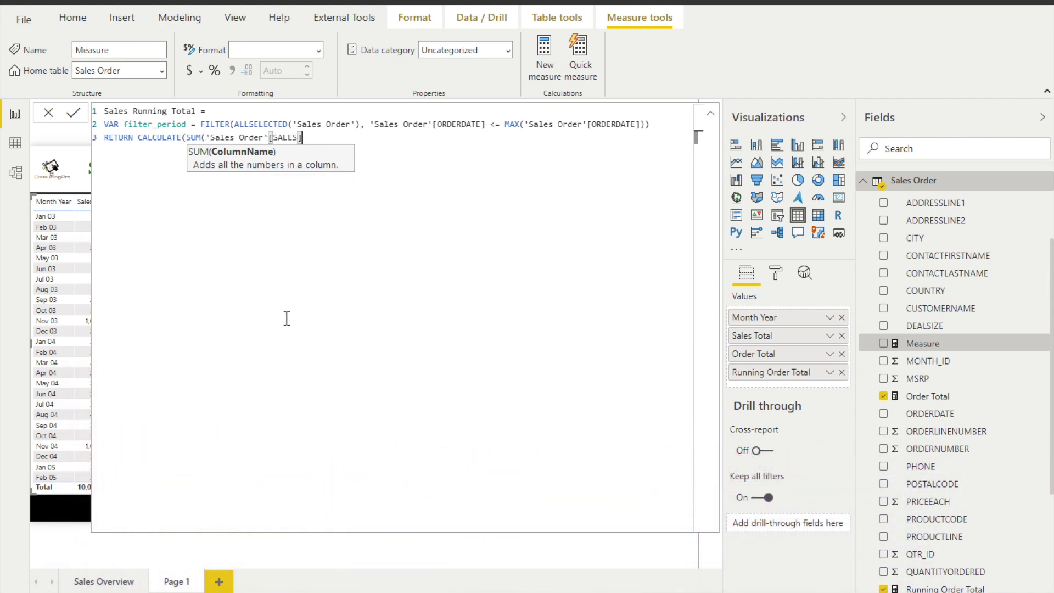
type(")")
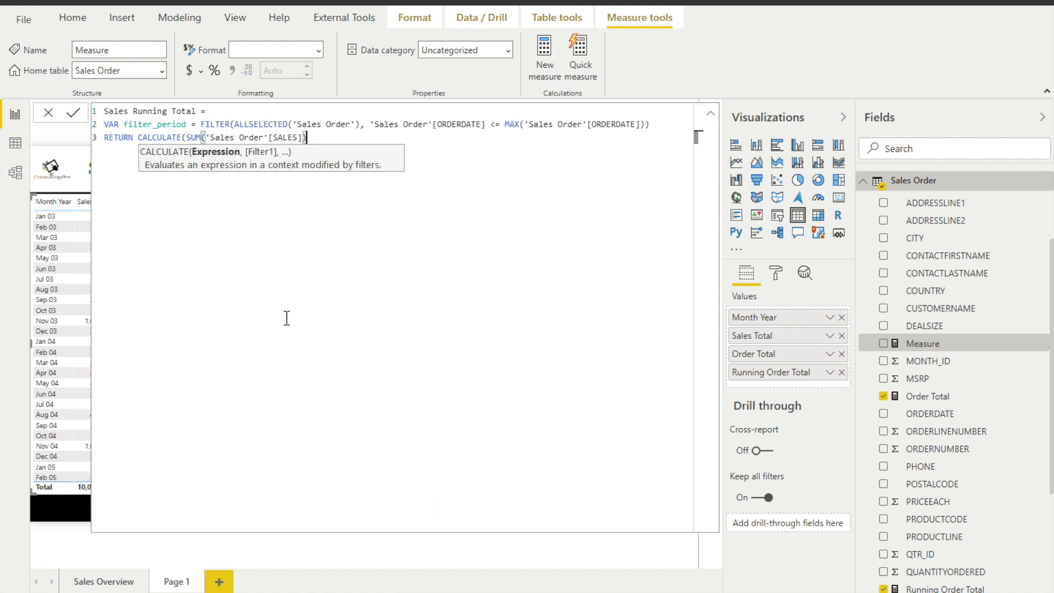
type(",")
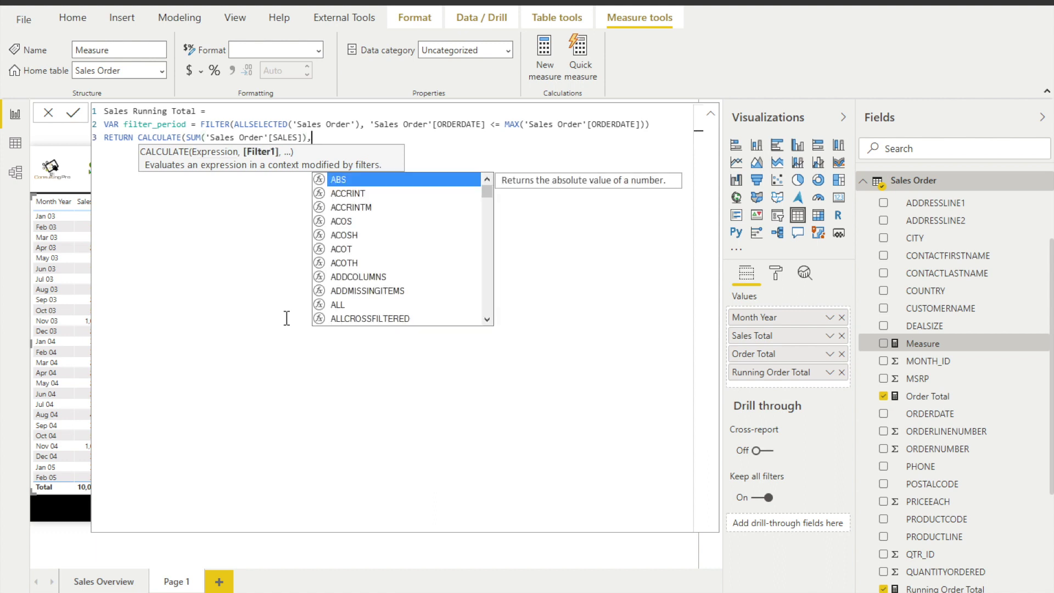
Close the CALCULATE function with filter_period as its filter, and discard the draft Sales Running Total measure.
type("filter")
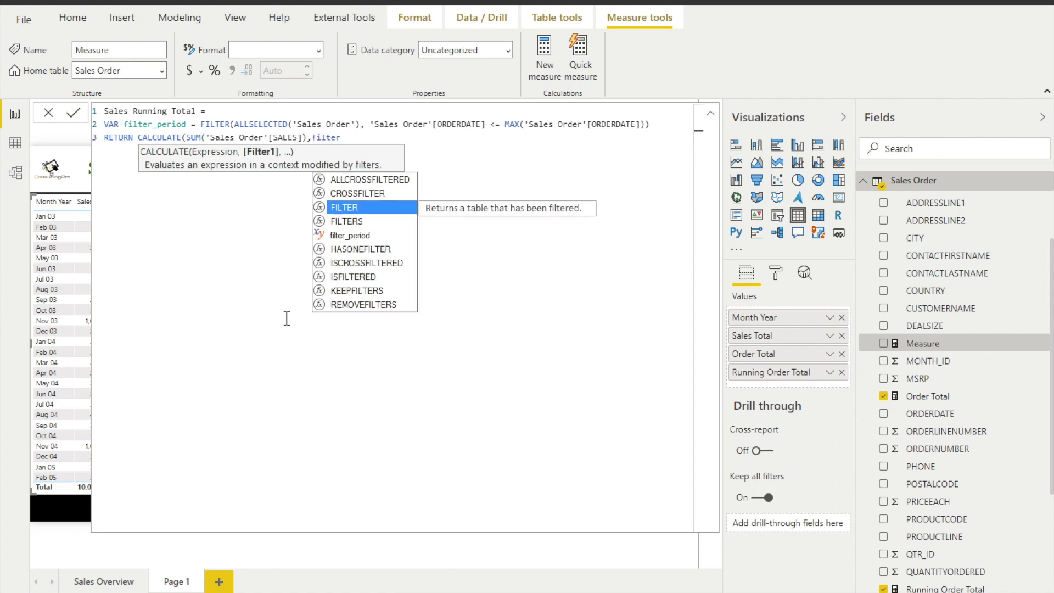
left_click(339, 242)
left_click(339, 236)
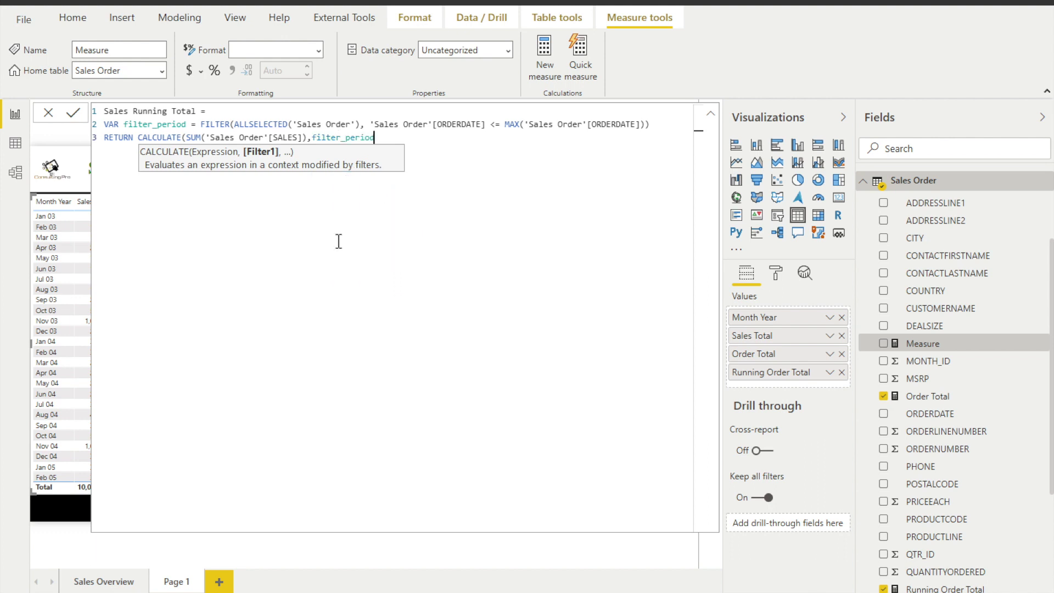
type(")")
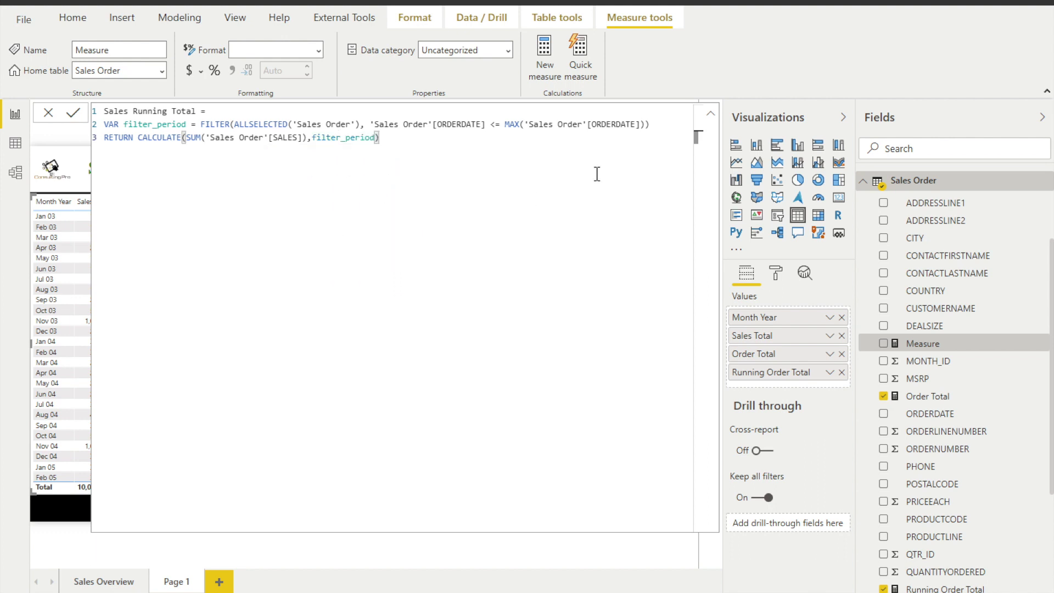
left_click(51, 113)
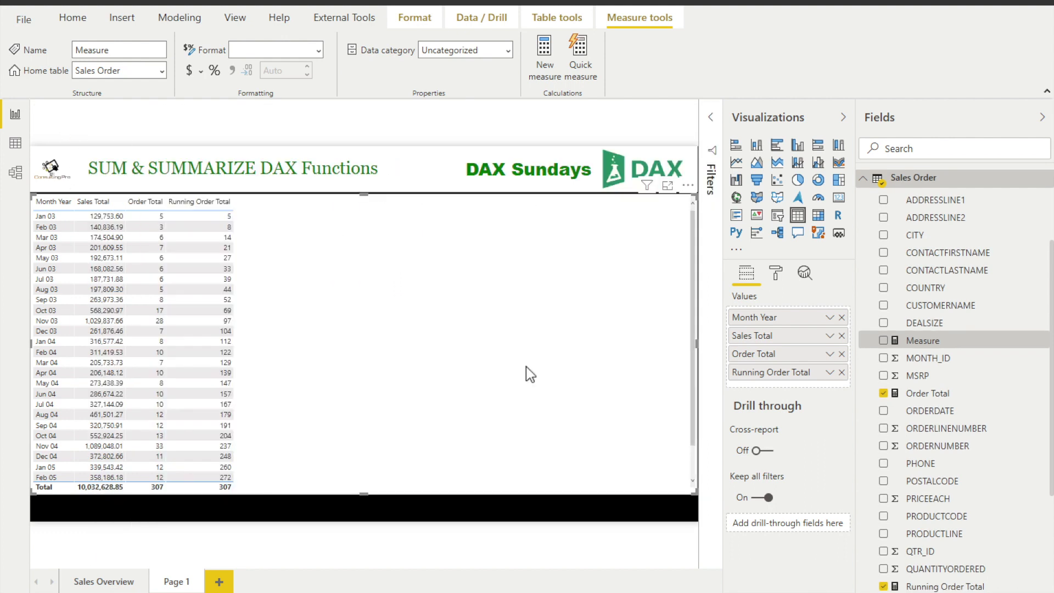
Add the existing Sales Running Total measure to the table visual and place it directly after Sales Total.
scroll(935, 520, "down", 3)
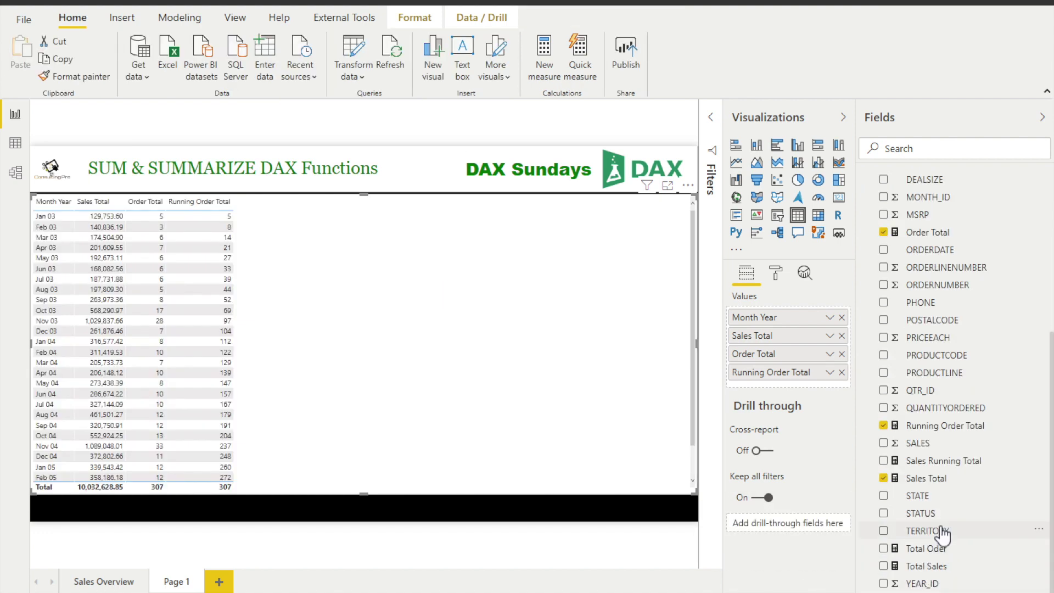
left_click_drag(945, 470, 348, 400)
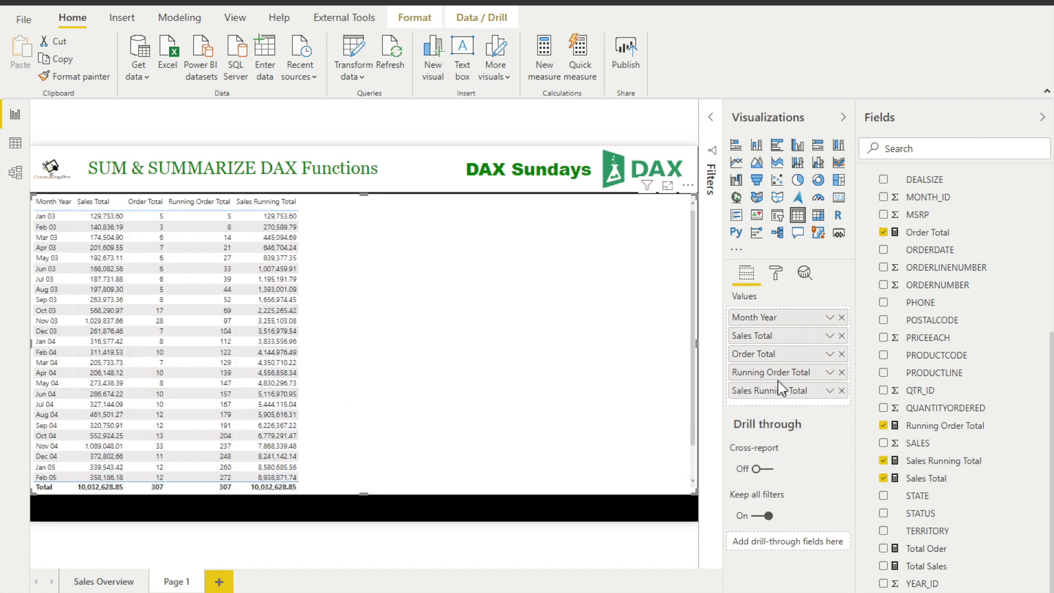
left_click_drag(779, 391, 787, 351)
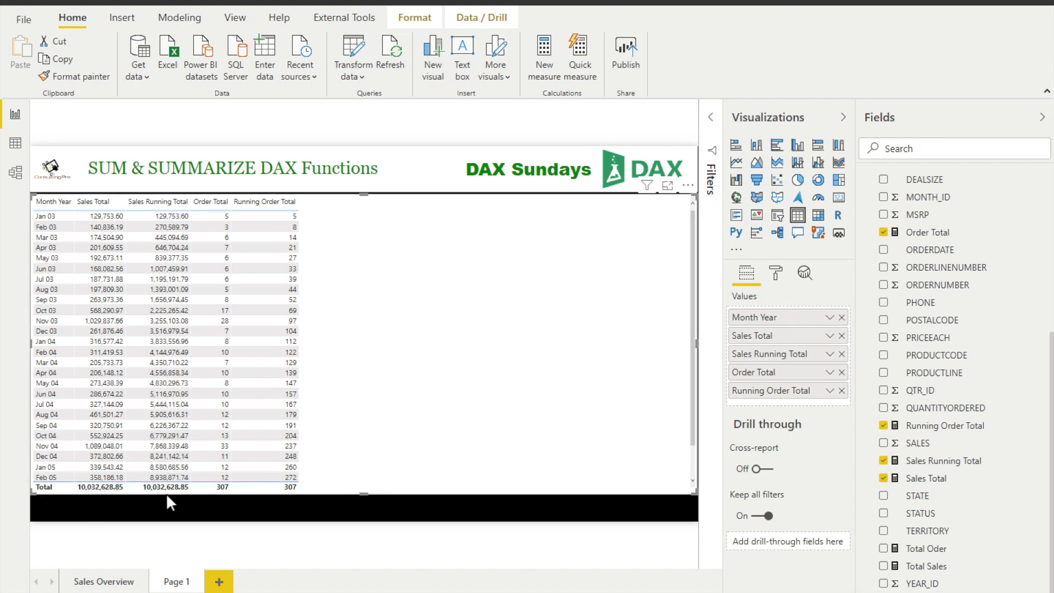
Convert the monthly table visual to a line chart and enlarge it to cover most of the report page.
left_click_drag(694, 491, 347, 400)
left_click(736, 161)
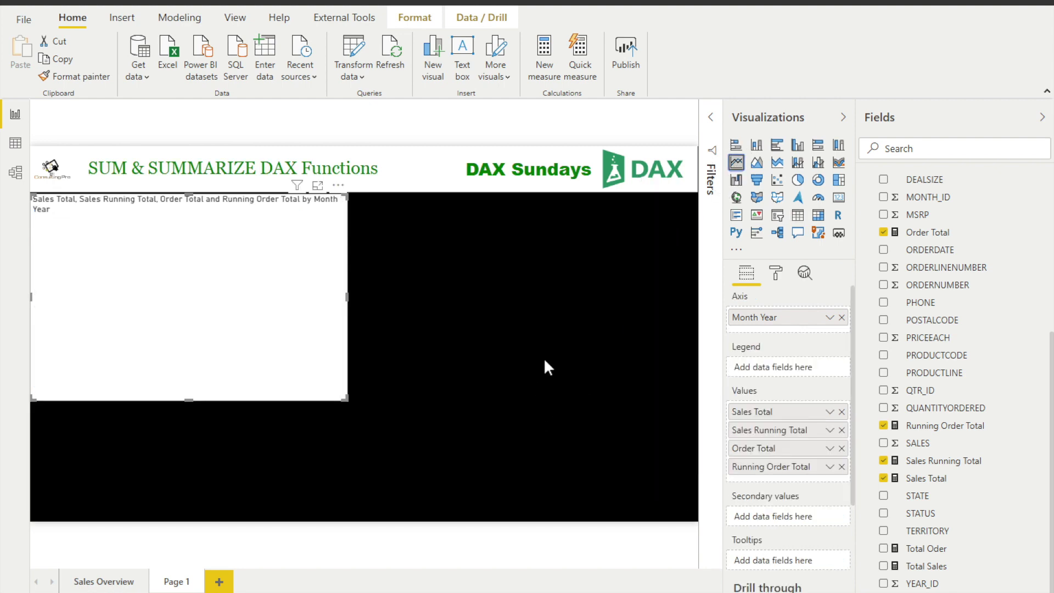
left_click_drag(347, 297, 681, 297)
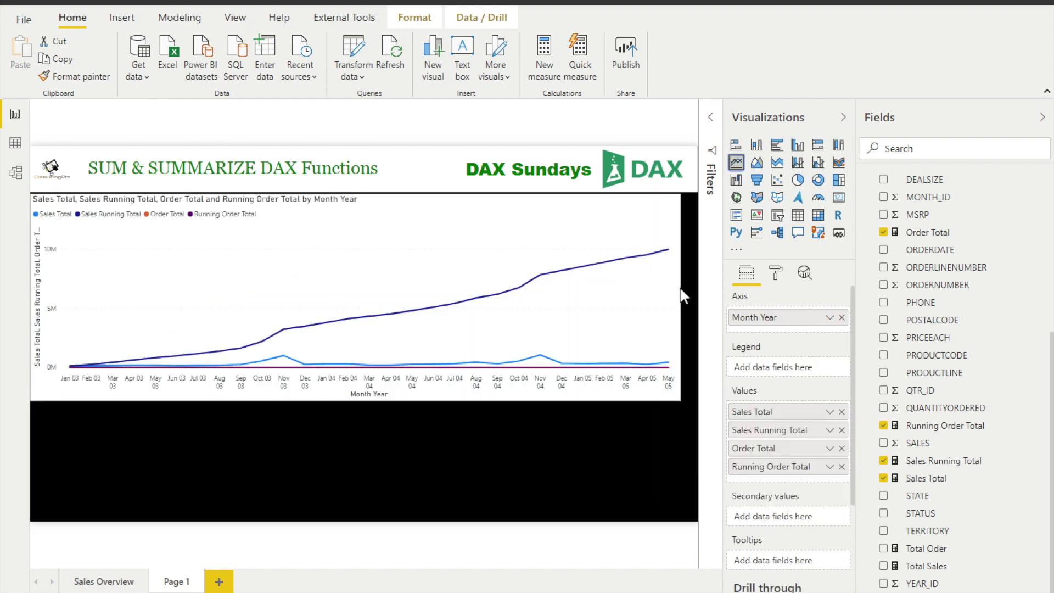
left_click_drag(358, 401, 349, 504)
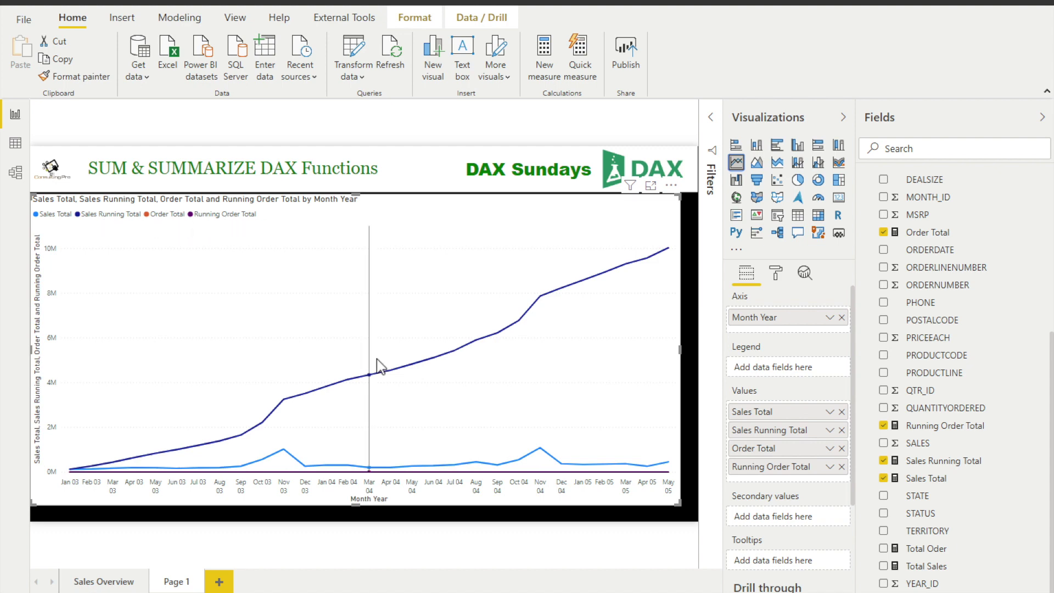
Set the line chart's Y axis scale type to Log and widen the chart to the page's right edge.
mouse_move(378, 366)
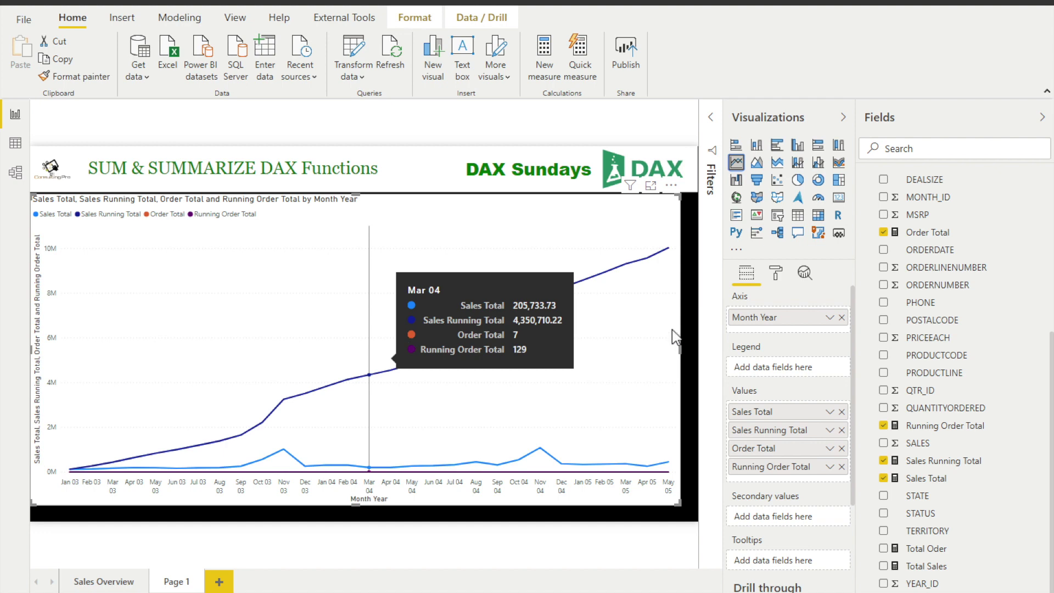
left_click(776, 273)
left_click(785, 494)
left_click(764, 529)
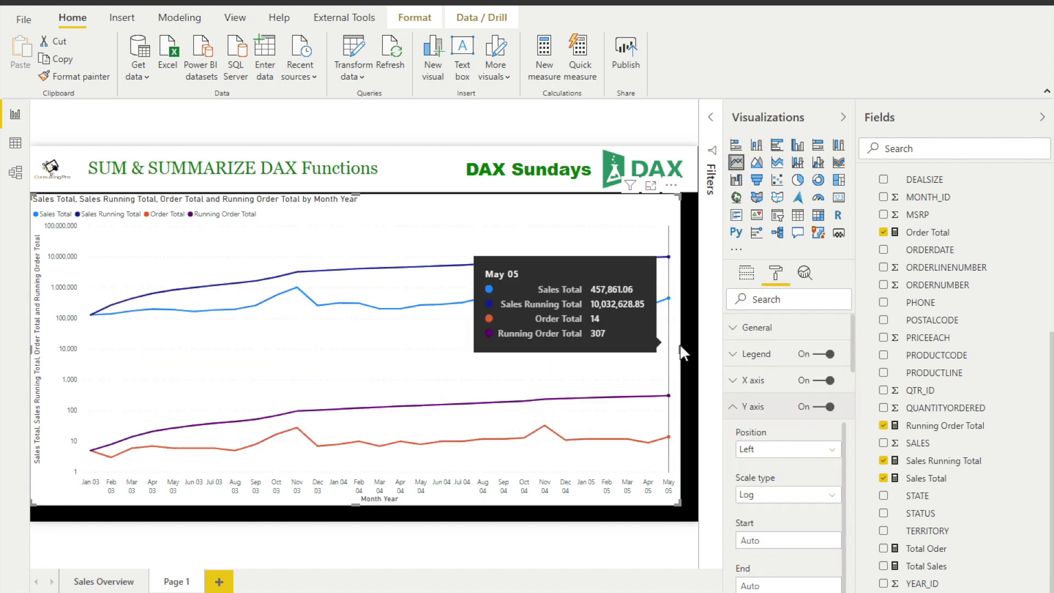
left_click_drag(680, 349, 709, 350)
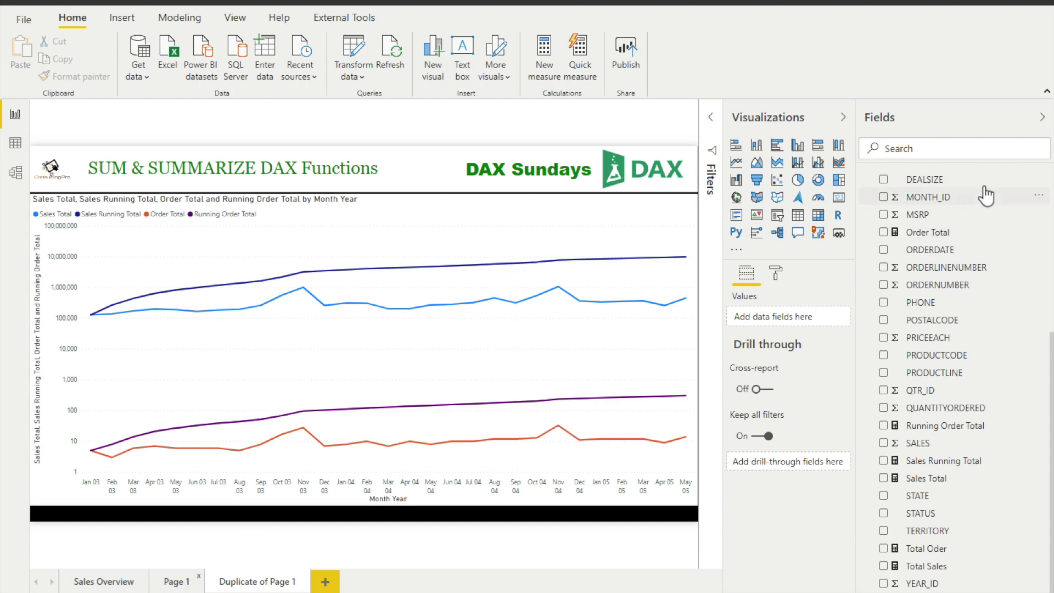
Start a new calculated table named Summarize Table (Country) and begin a second formula line for its expression.
scroll(987, 195, "up", 10)
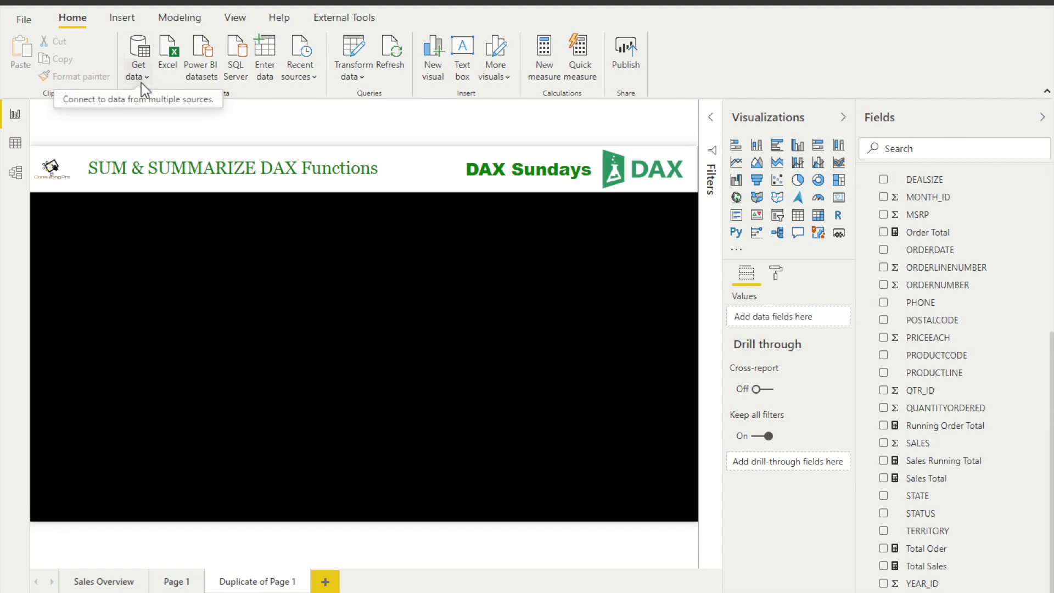
left_click(176, 17)
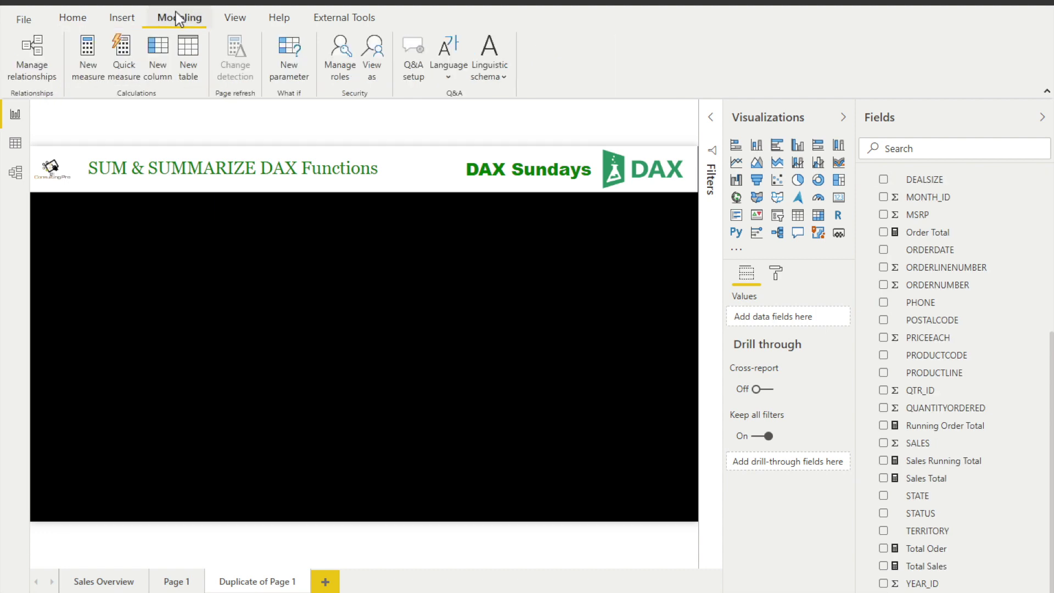
left_click(193, 72)
type("Sum")
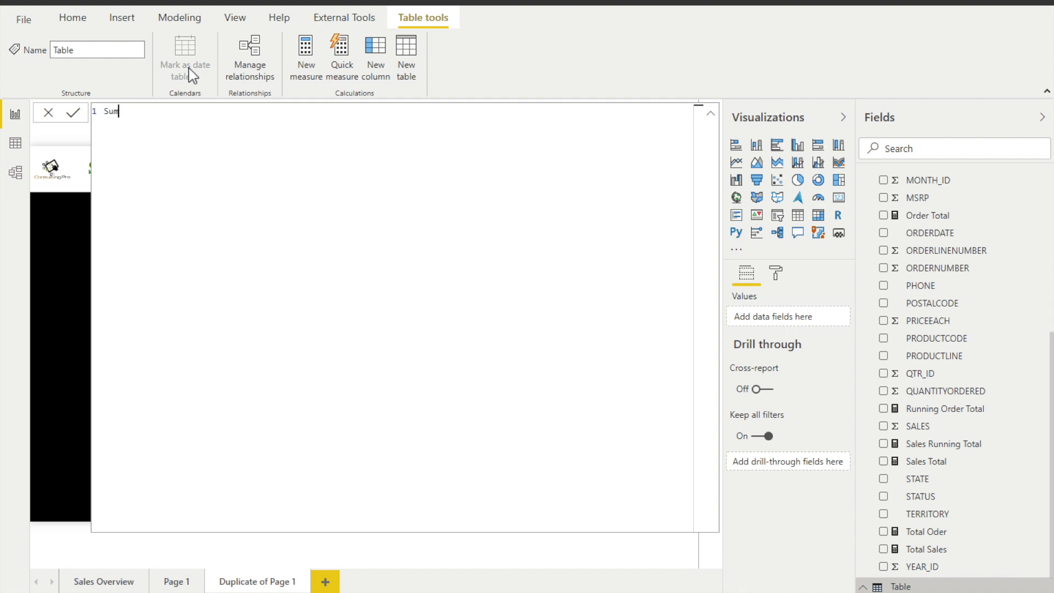
type("marize Table (Country) =")
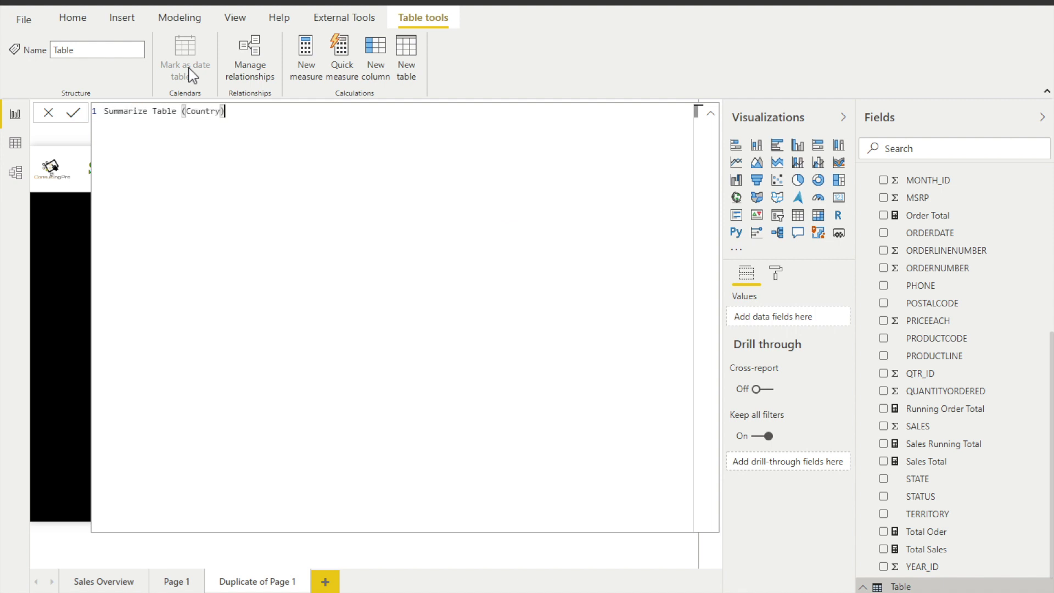
key("shift+Return")
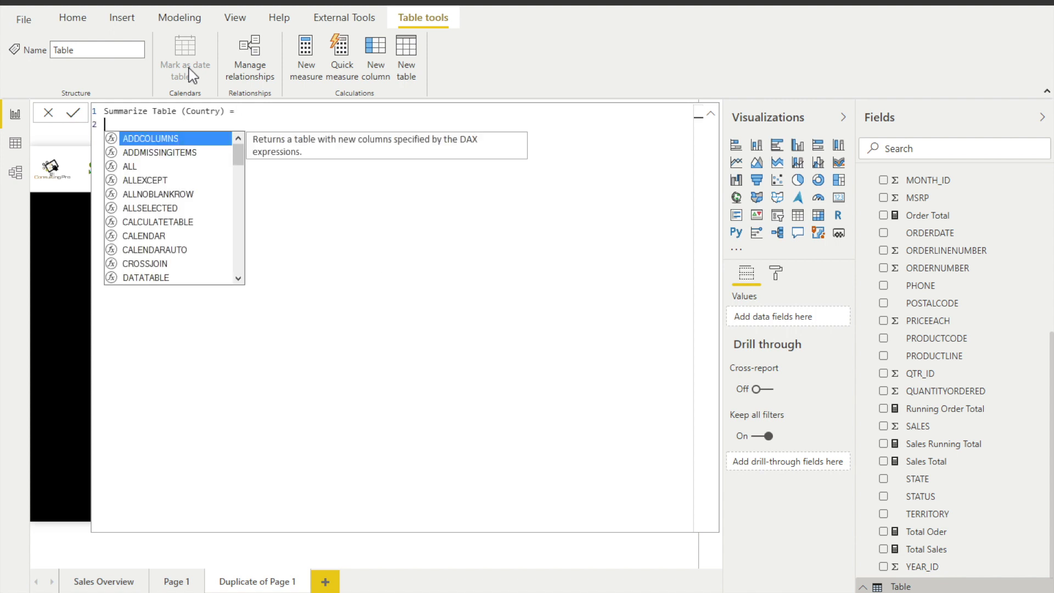
Enter the SUMMARIZE function with 'Sales Order' as its table argument.
type("SU")
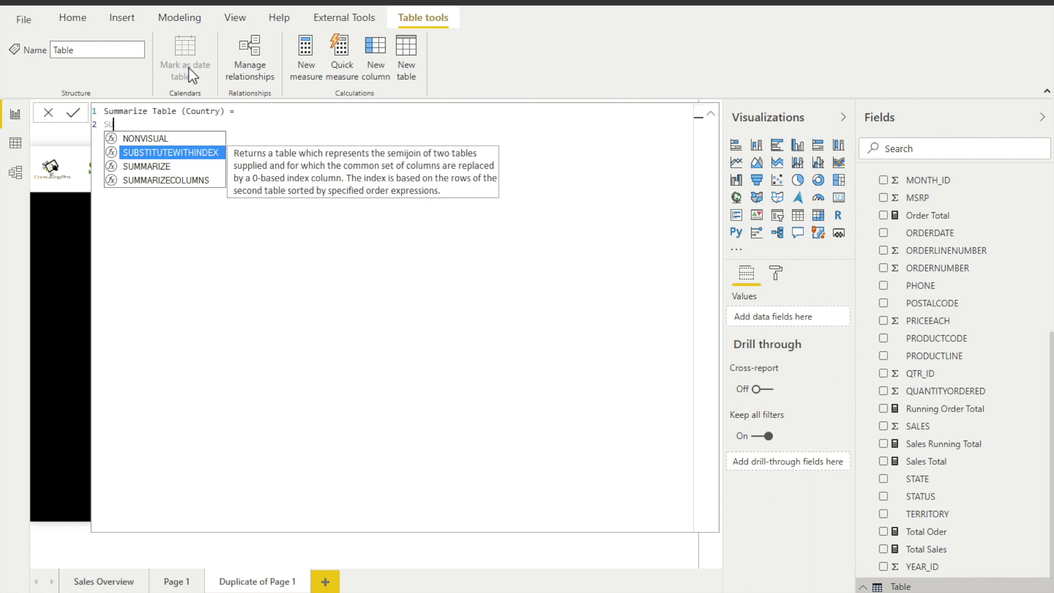
key("Down")
key("Tab")
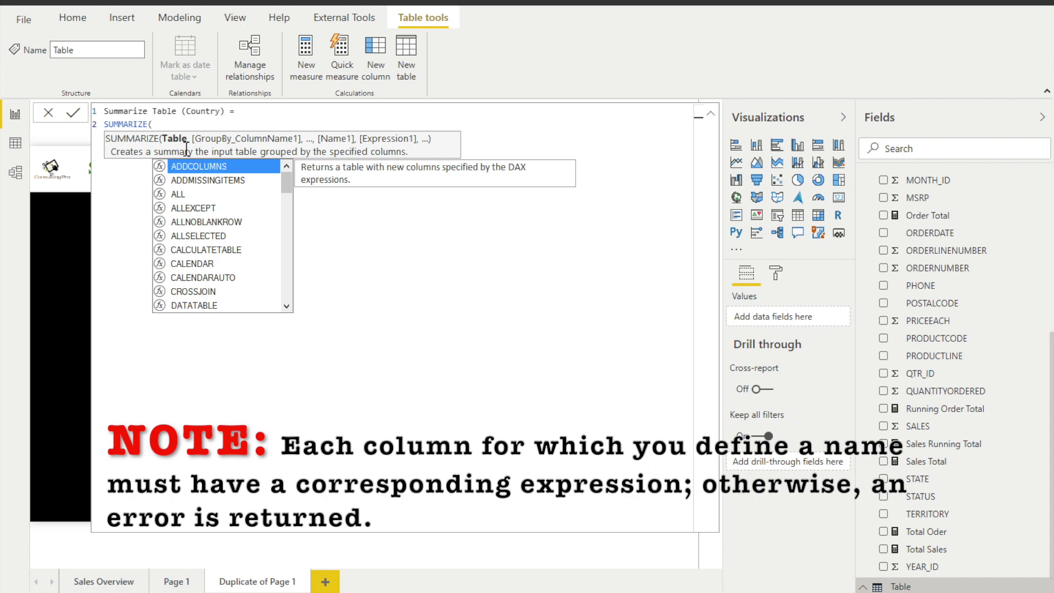
type("sales")
left_click(196, 185)
left_click(195, 181)
type(", ")
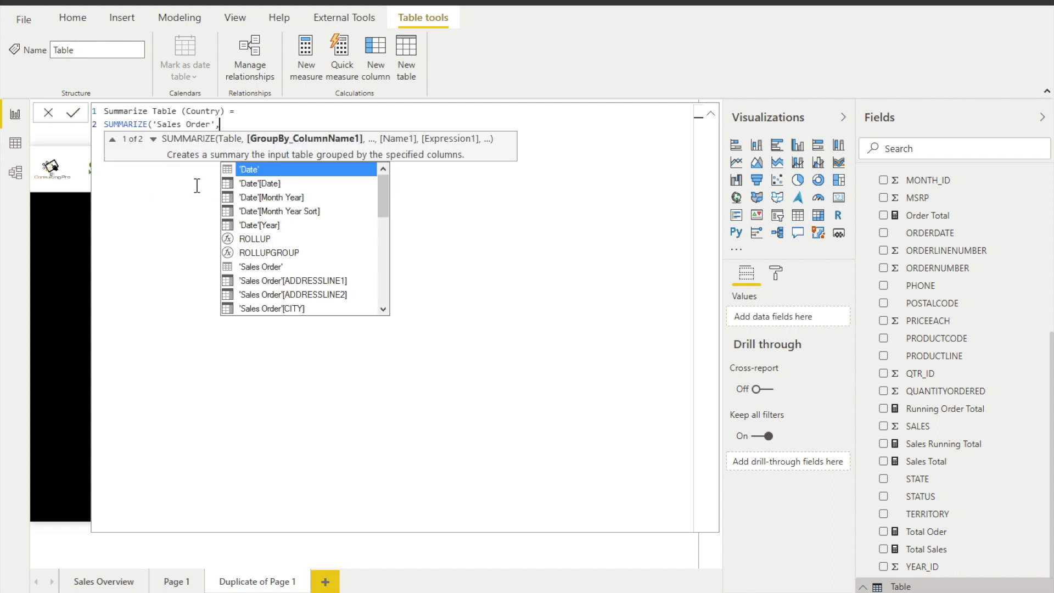
Add 'Sales Order'[COUNTRY] and 'Sales Order'[CITY] as the group-by columns of SUMMARIZE.
type("\"")
key("BackSpace")
type("count")
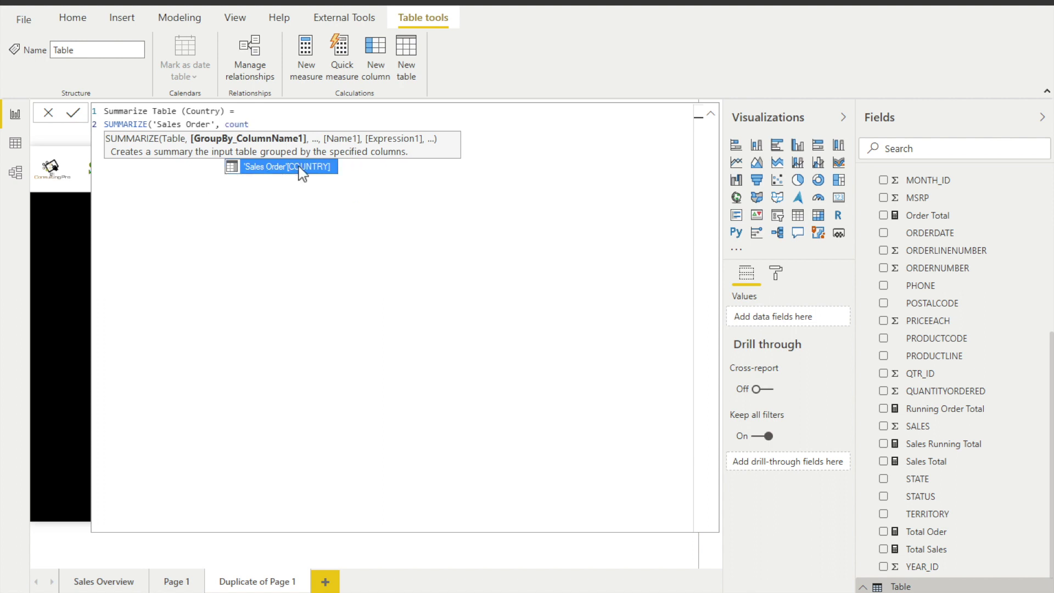
left_click(291, 167)
type(", city")
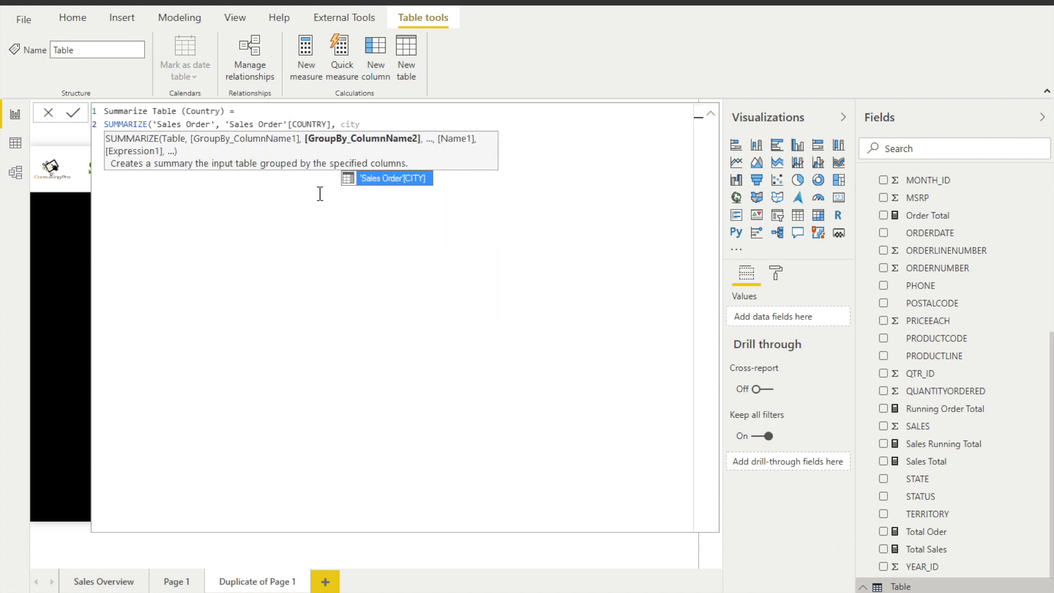
left_click(364, 177)
type(", ")
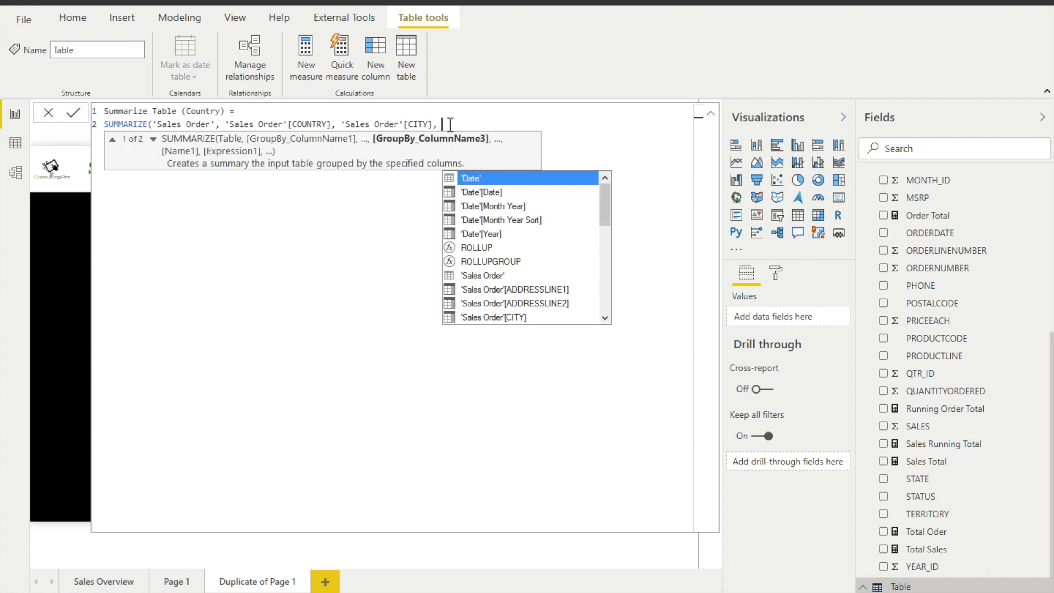
Add SUM('Sales Order'[SALES]) followed by a comma after the CITY group-by column.
type("SUM(sales")
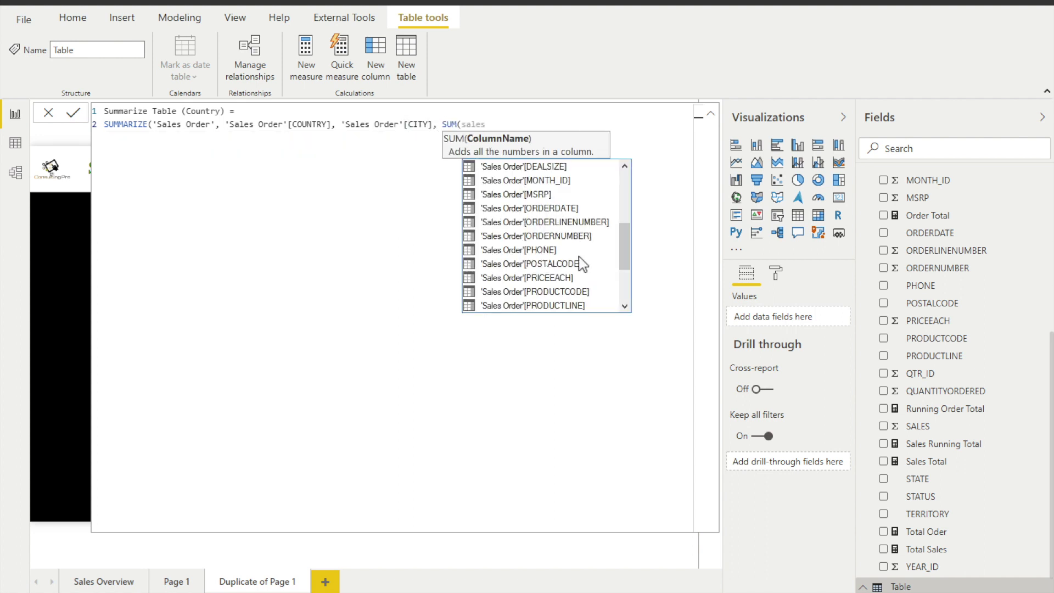
scroll(582, 263, "down", 2)
left_click(551, 265)
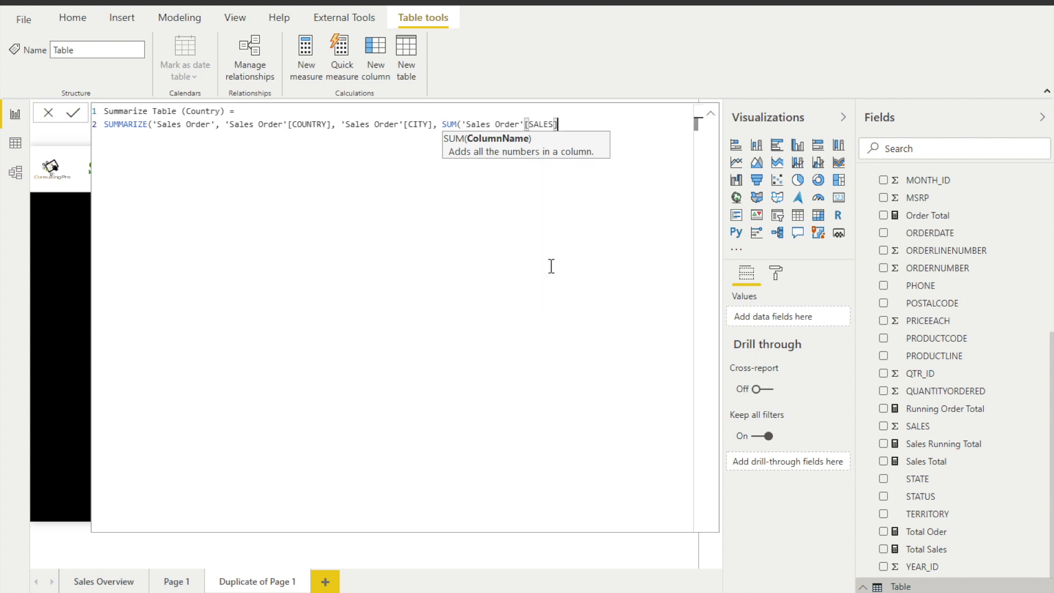
type(")")
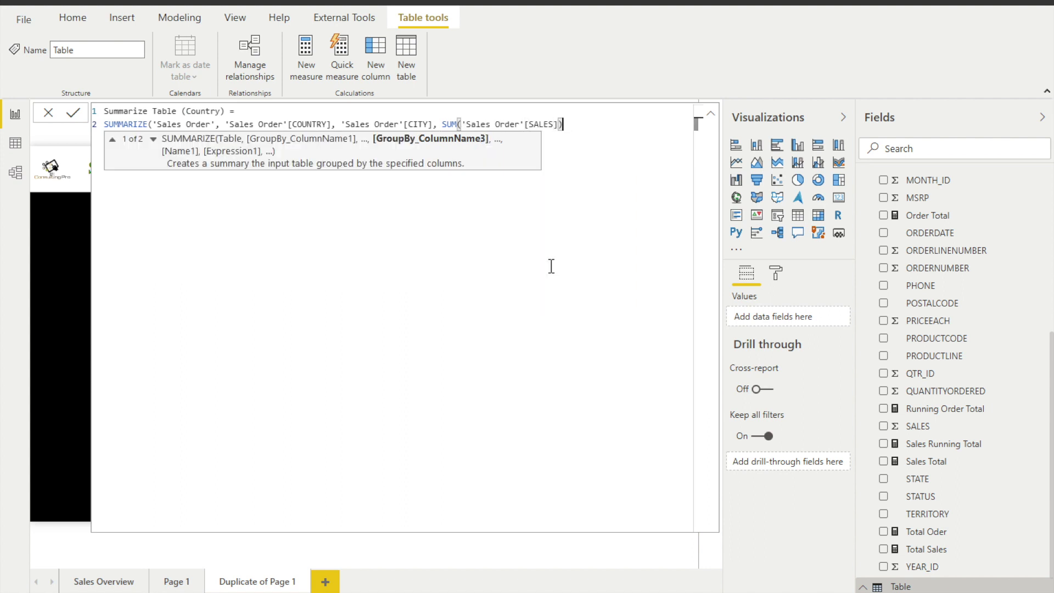
type(",")
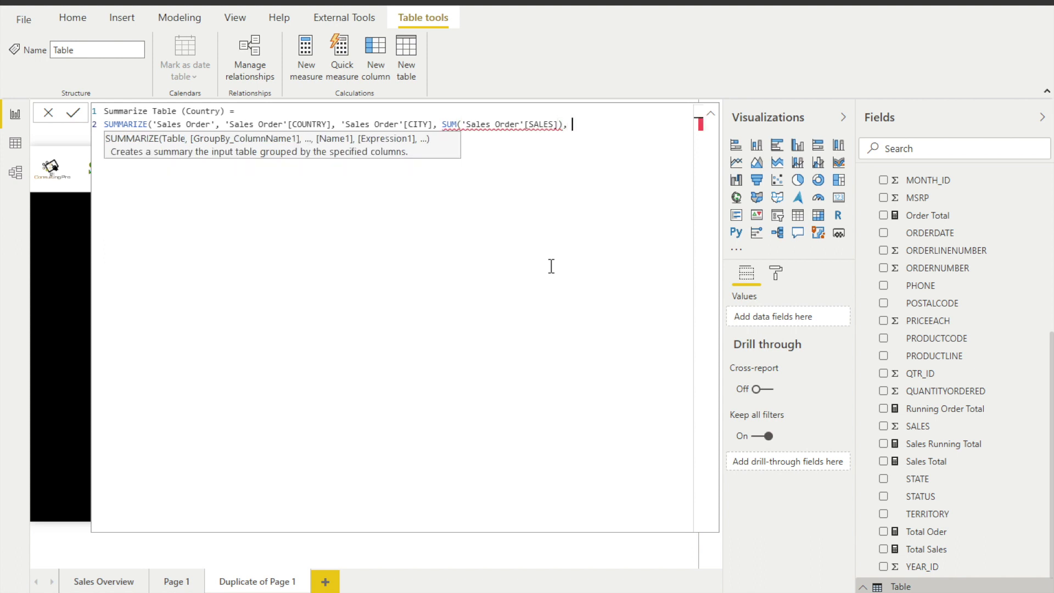
key("BackSpace")
key("BackSpace")
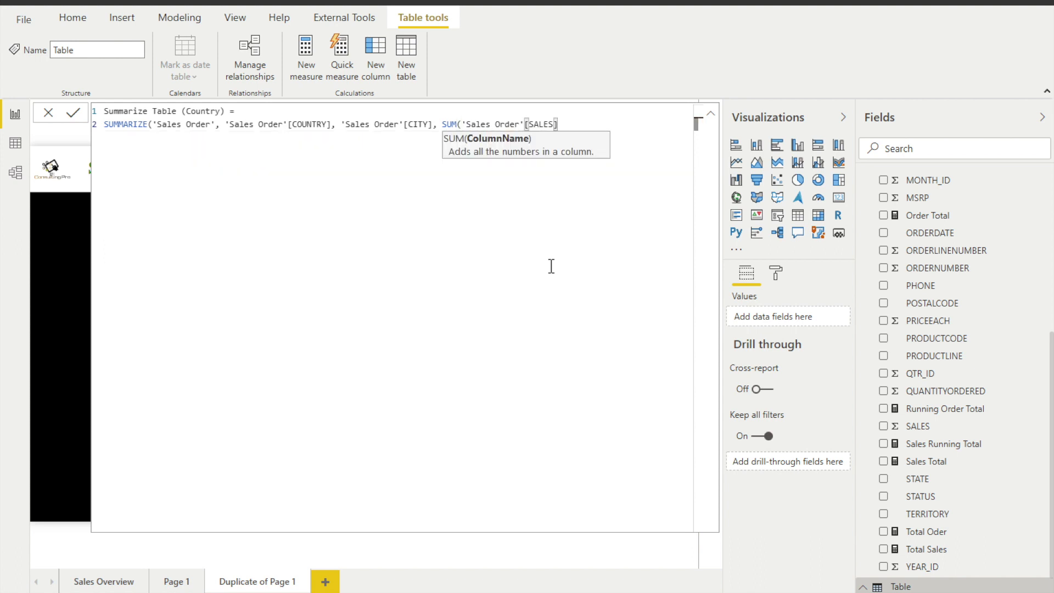
type("),")
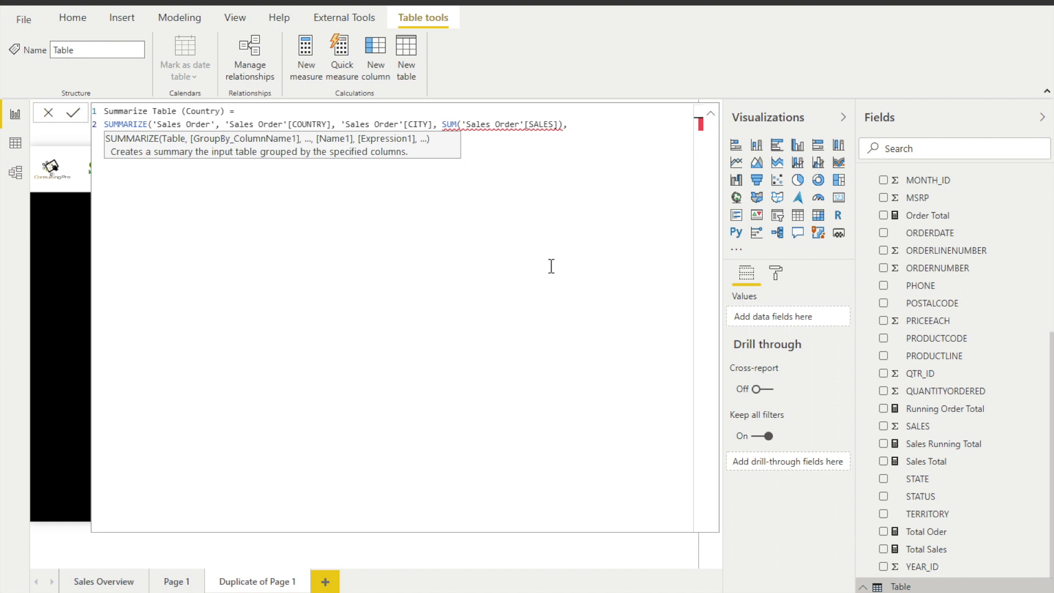
Insert the column name "Total Sales" and a comma before the SUM expression.
mouse_move(512, 129)
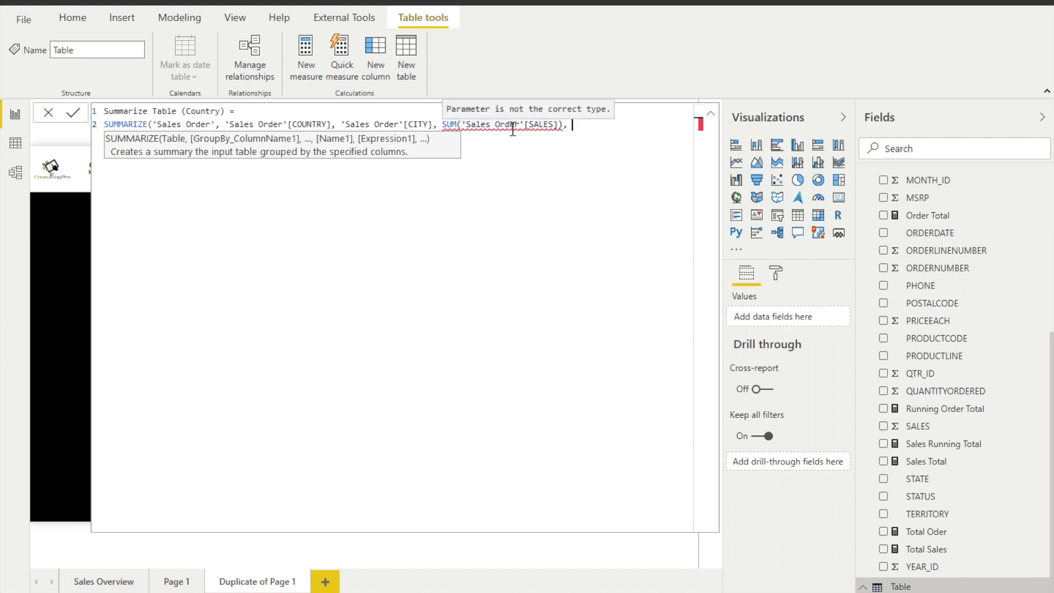
left_click(440, 124)
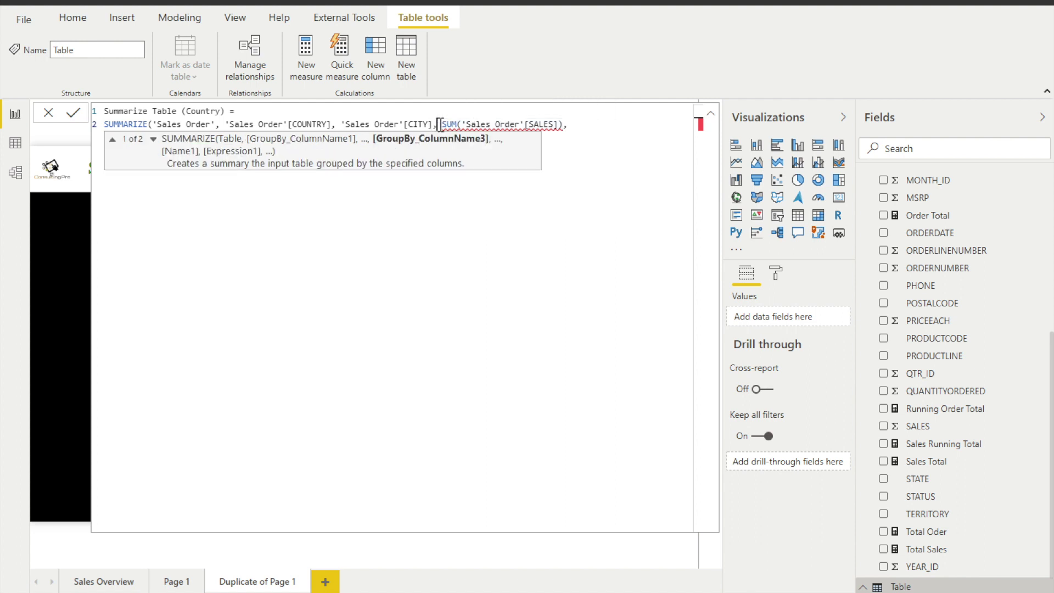
type("\"")
type("Total Sal")
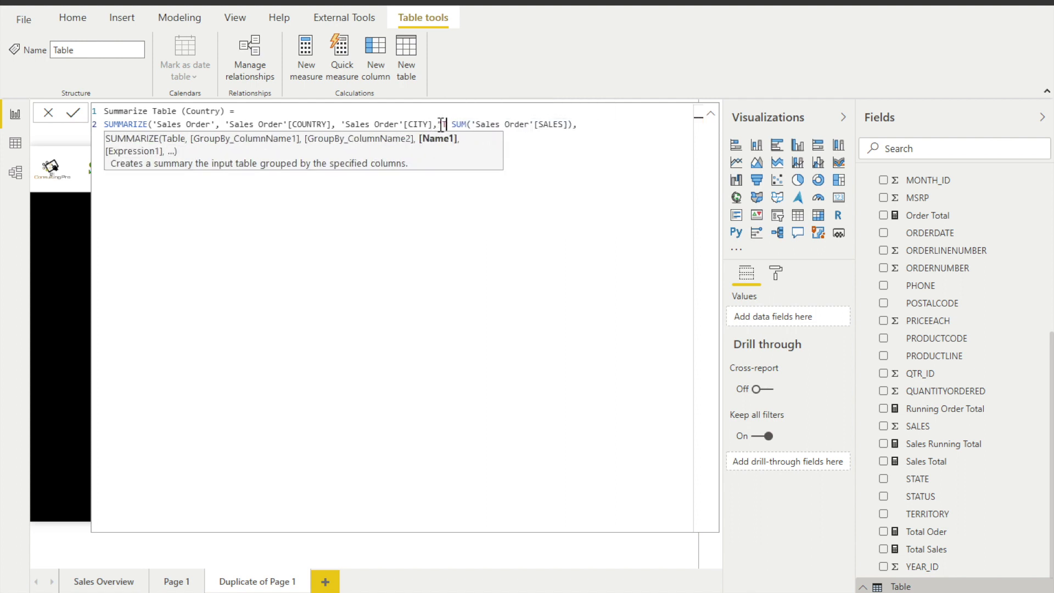
type("es\",")
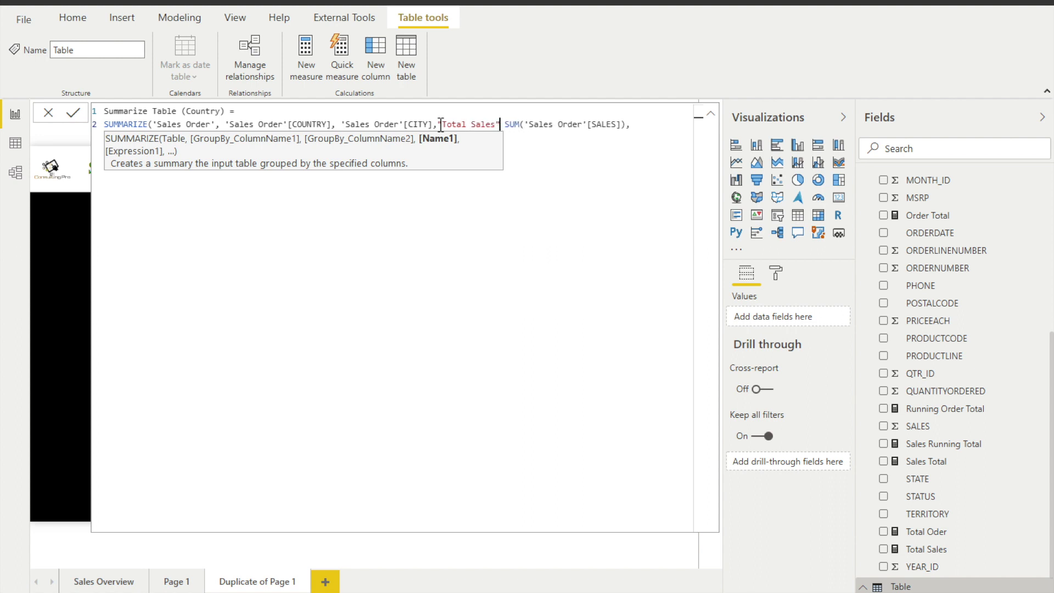
Add "Order Quanity" as the second calculated column's name after the SUM expression.
left_click(647, 123)
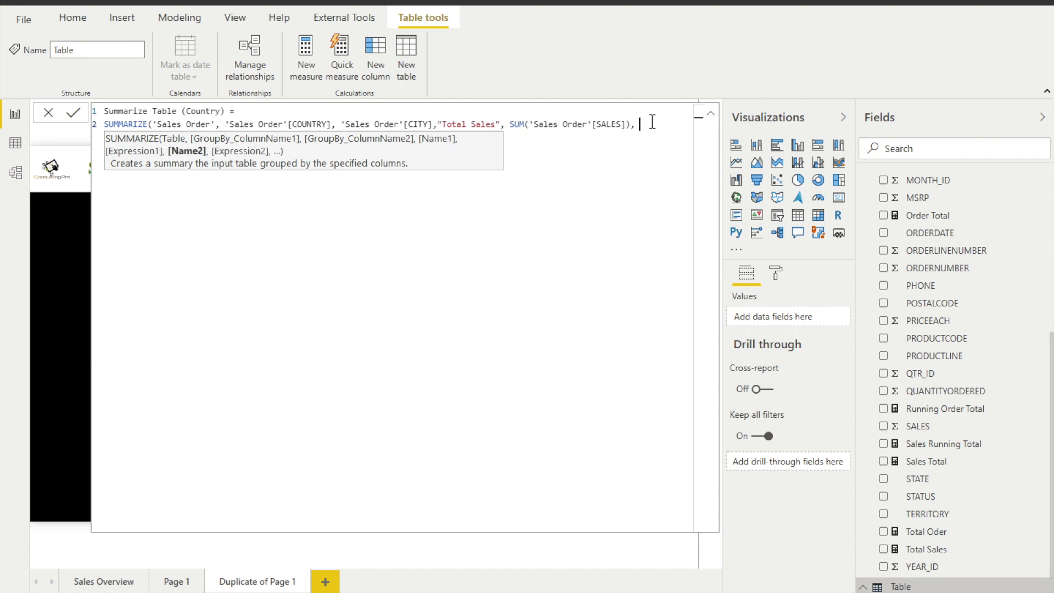
type("\"Order")
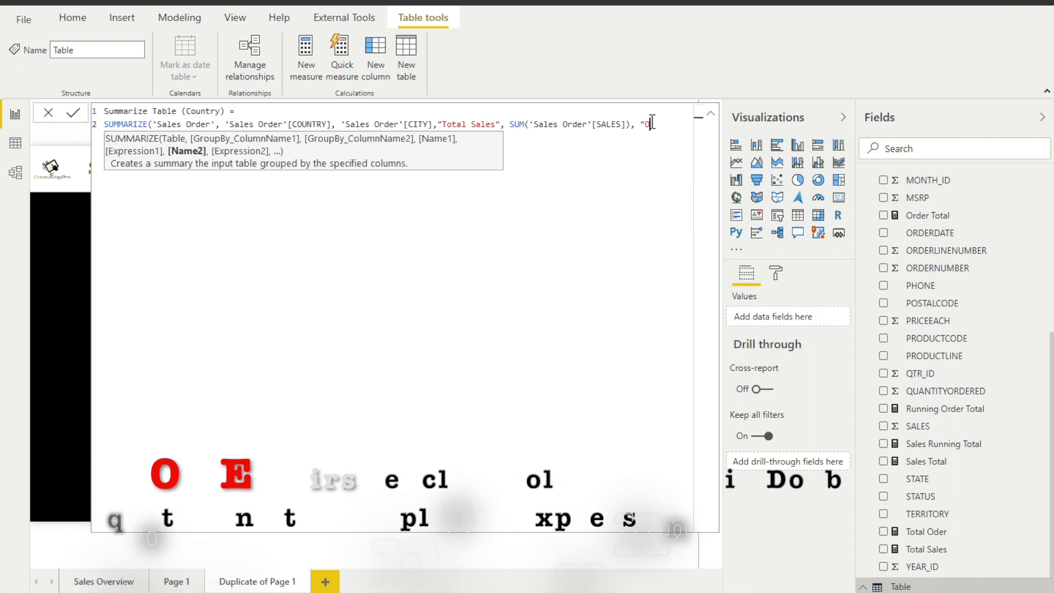
type(" Qua")
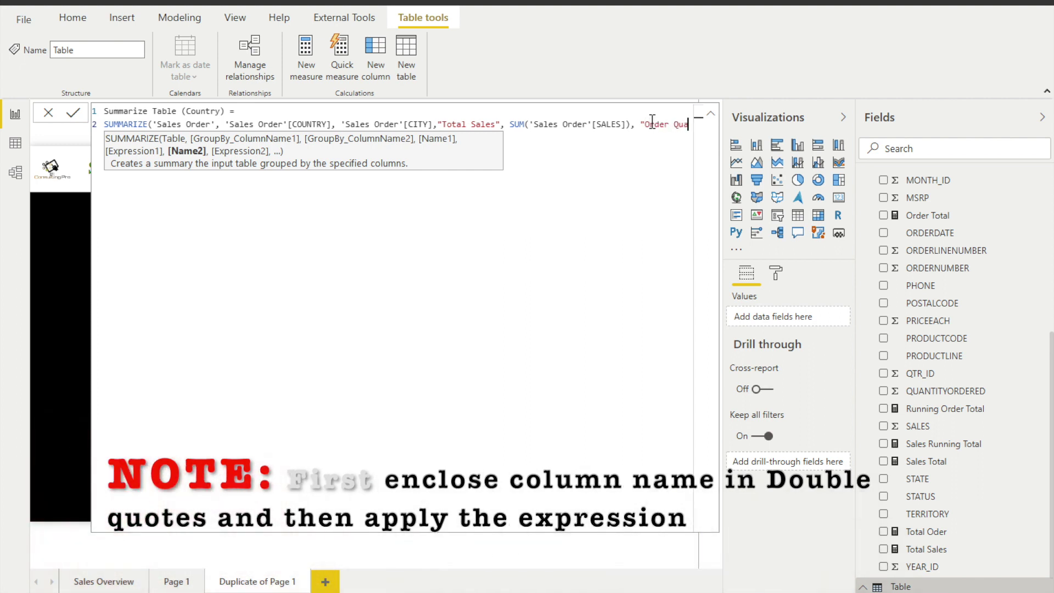
type("nity\", SU")
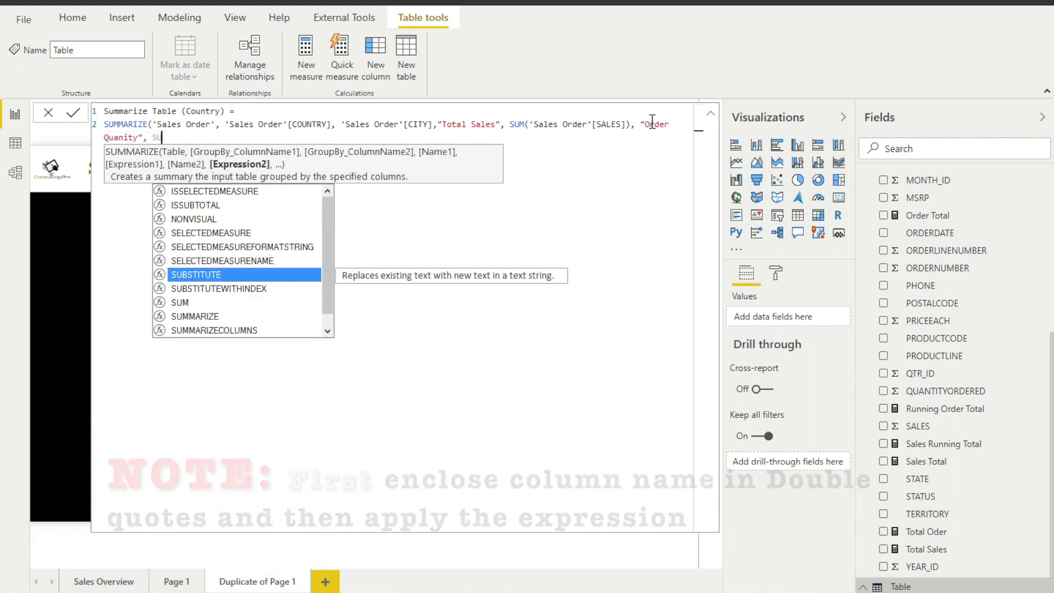
Enter DISTINCTCOUNT('Sales Order'[ORDERNUMBER]) as the second column's expression, close SUMMARIZE and commit the calculated table.
key("BackSpace")
key("BackSpace")
type("count")
double_click(208, 274)
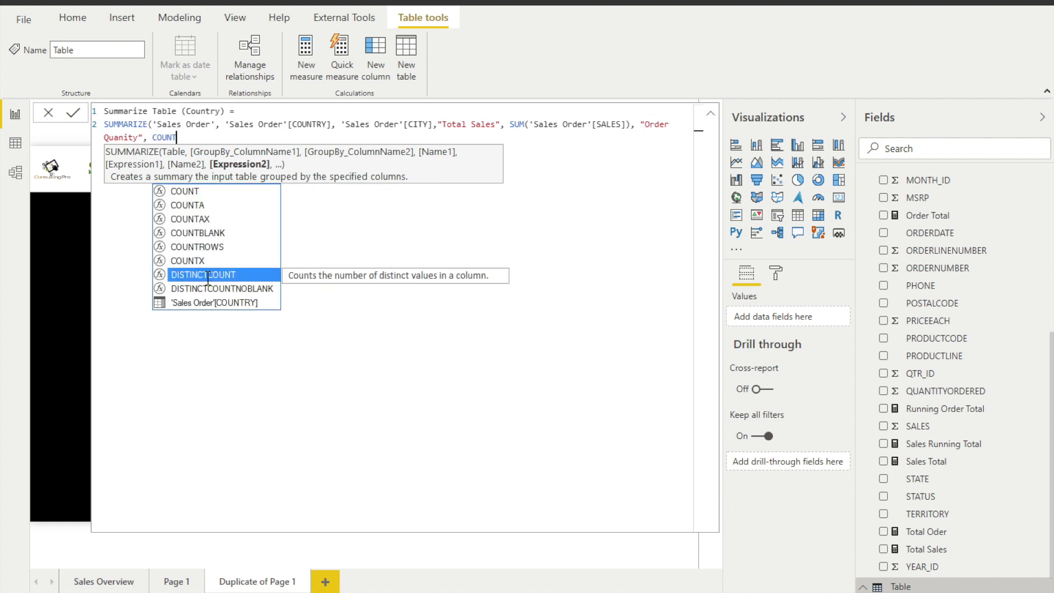
type("ord")
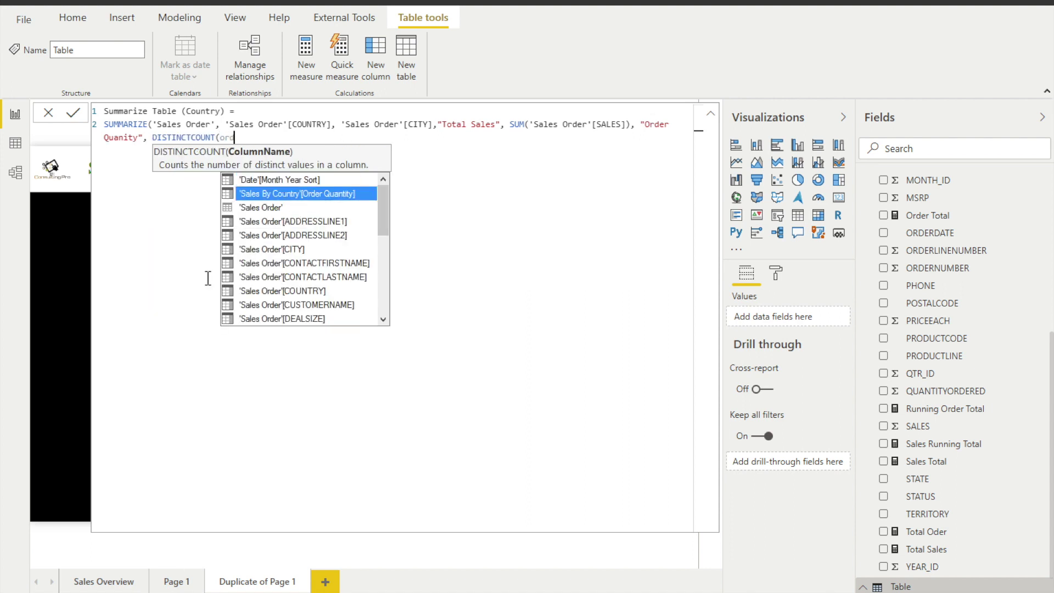
type("ernum")
key("Tab")
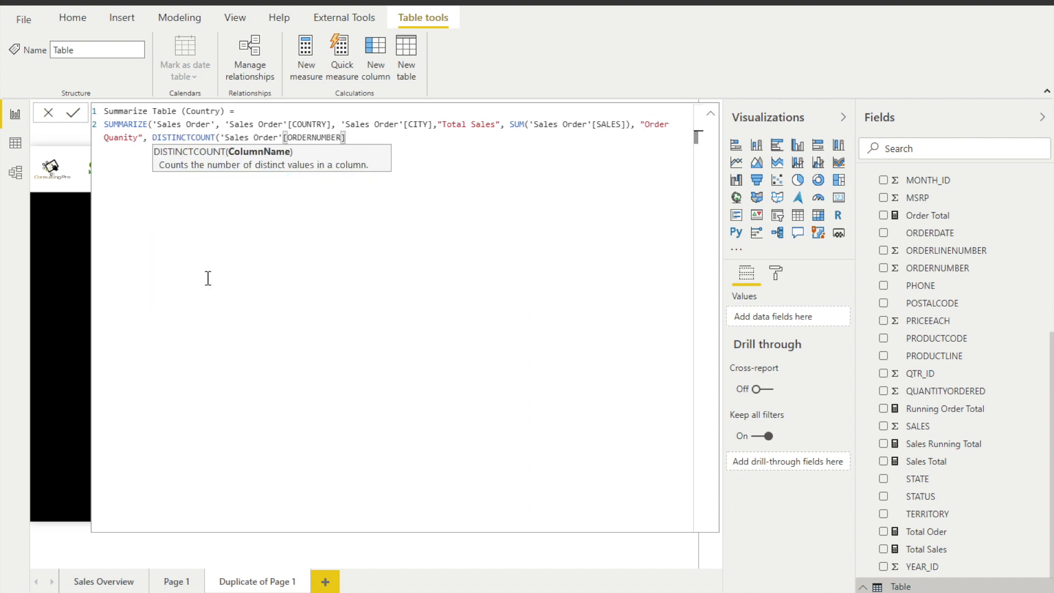
type(")))")
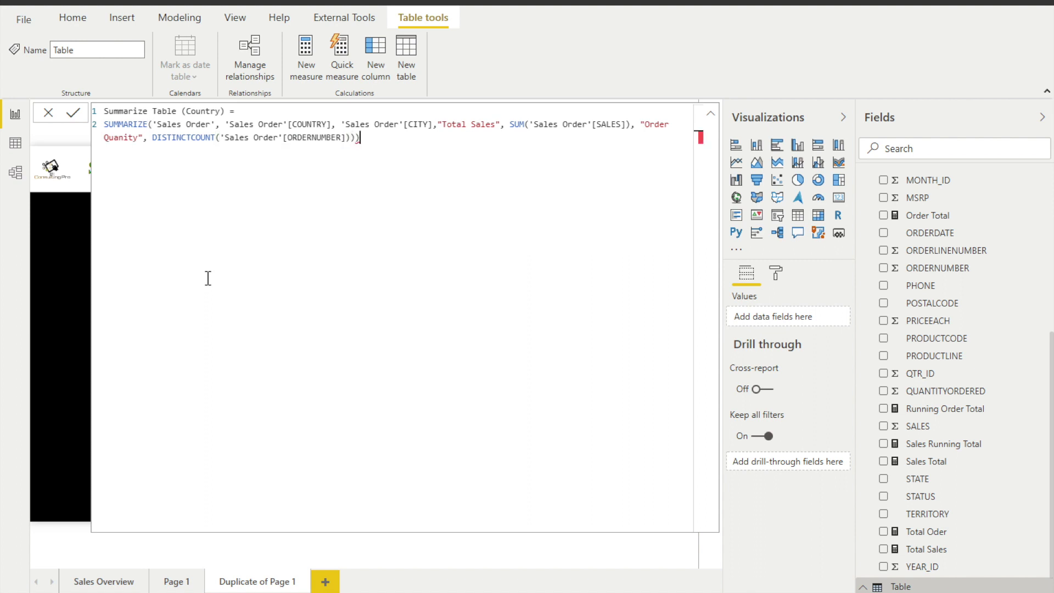
key("Return")
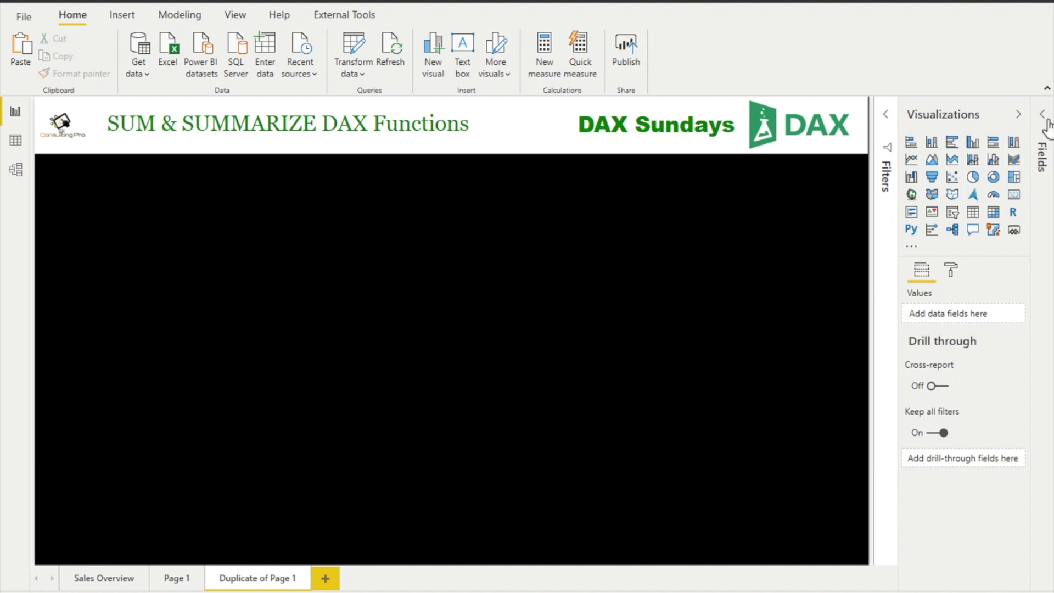
Expand Summarize Table (Country) in the field list and examine its rows in the data view.
left_click(1041, 154)
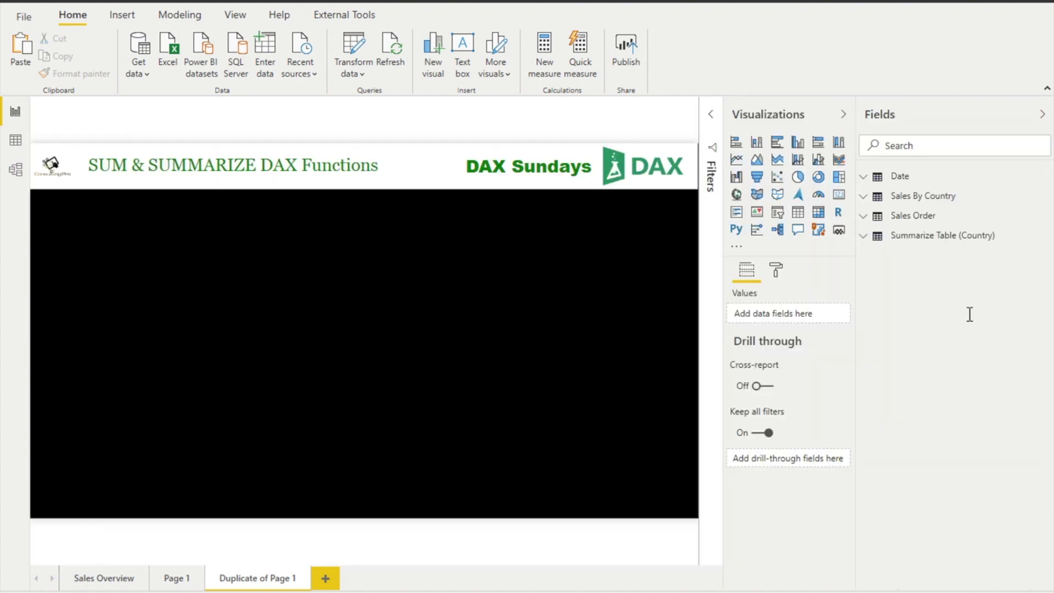
left_click(872, 237)
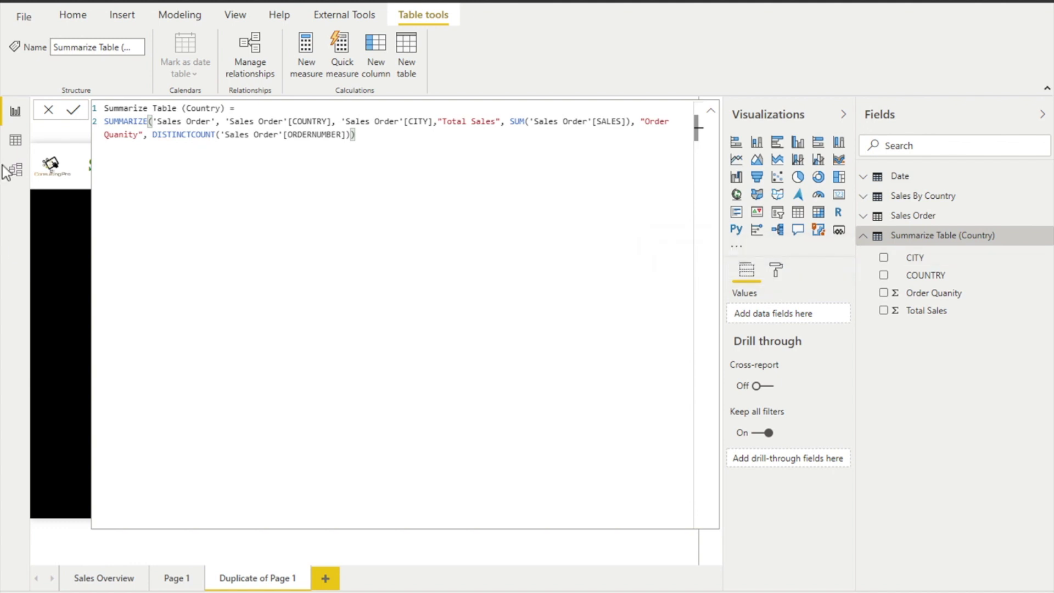
left_click(14, 141)
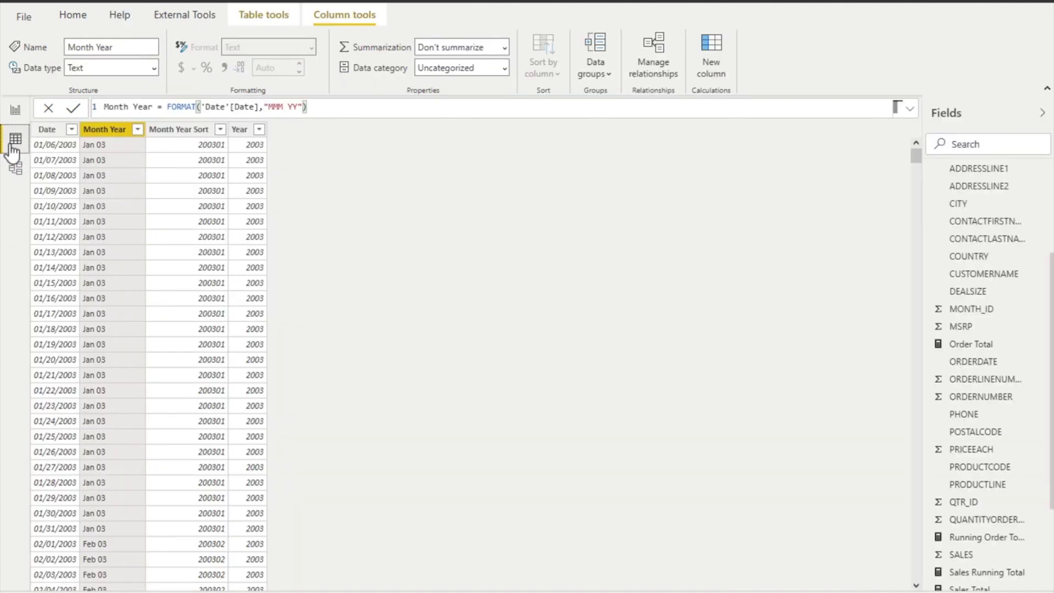
left_click(933, 237)
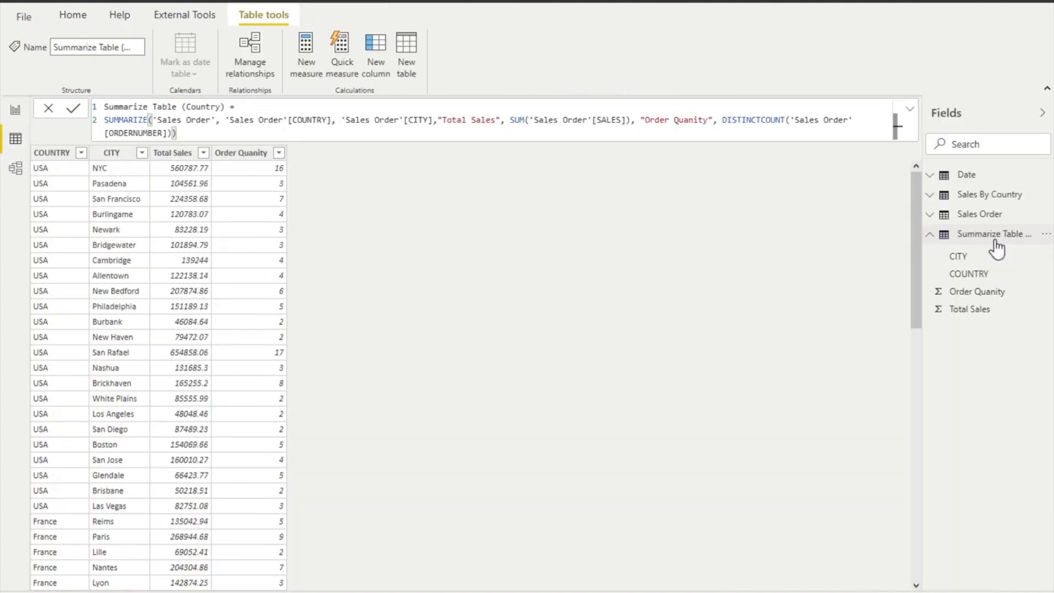